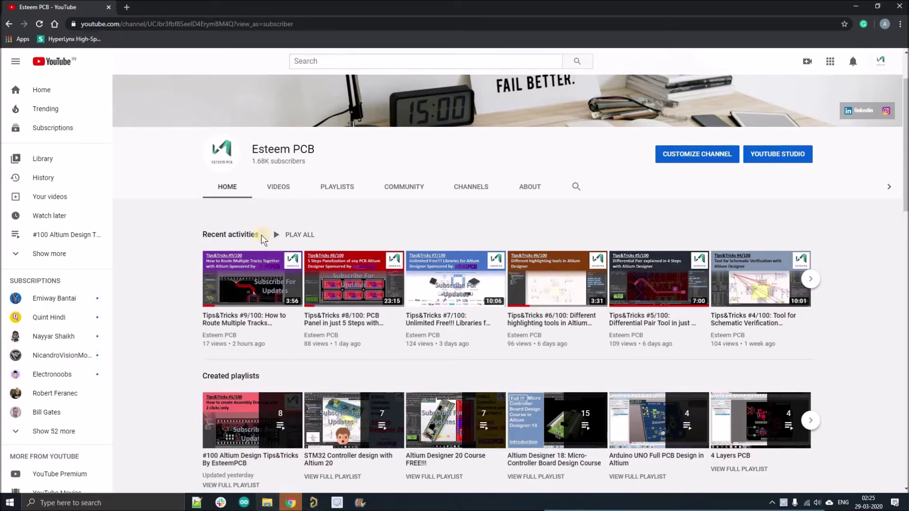
Step: Open the PDF folder inside Project Outputs for STM_BLUEPILL in File Explorer
key("alt+Tab")
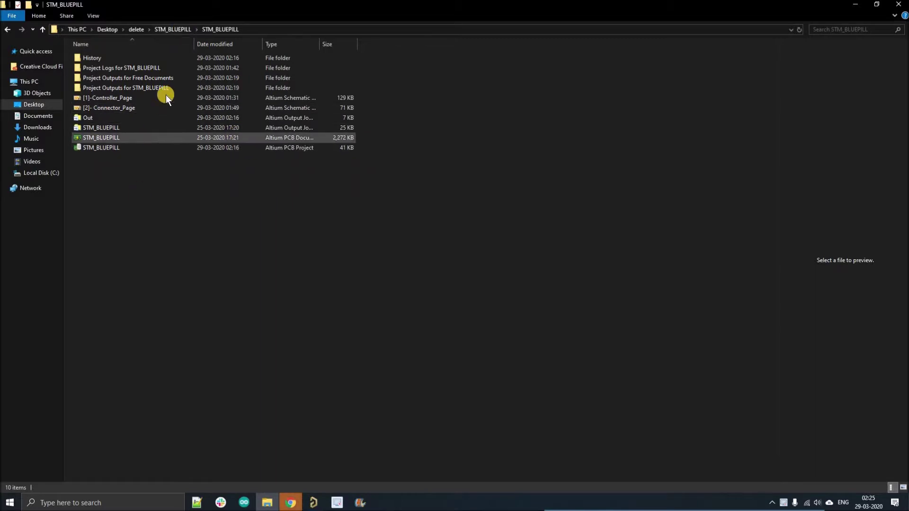
double_click(155, 91)
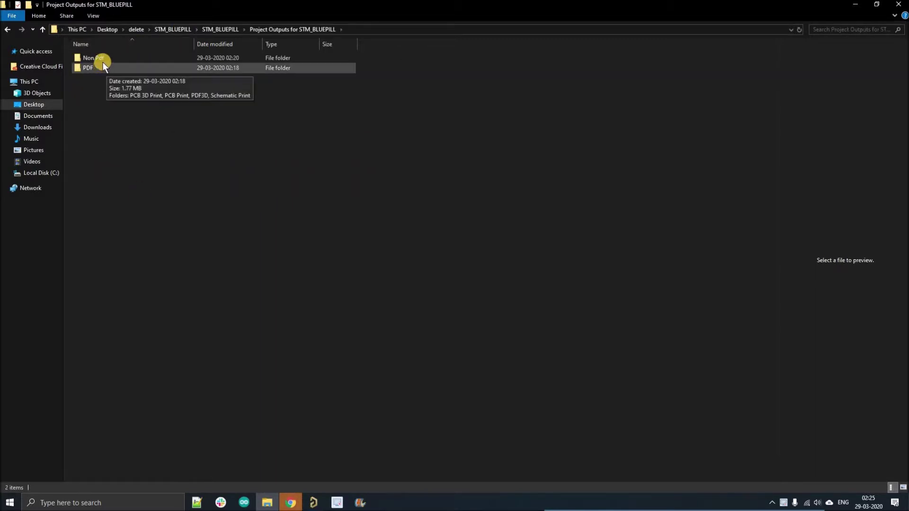
left_click(108, 57)
left_click(107, 68)
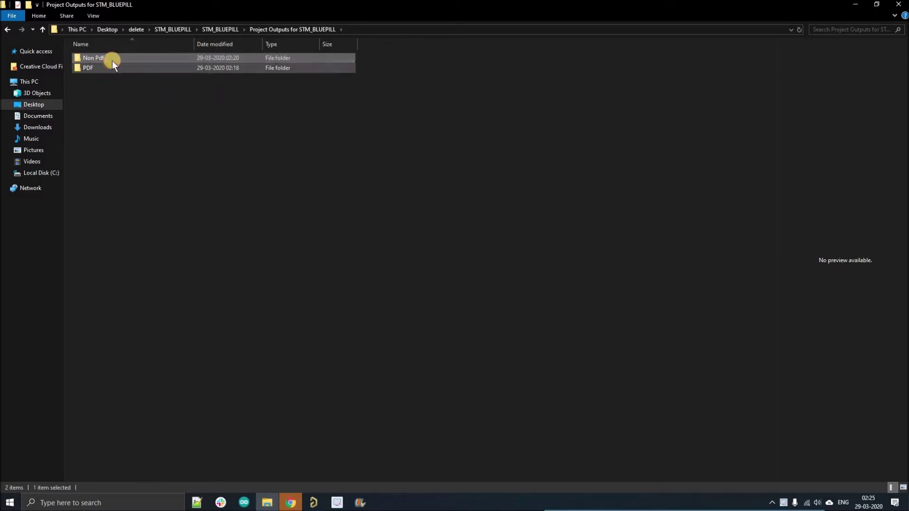
double_click(115, 67)
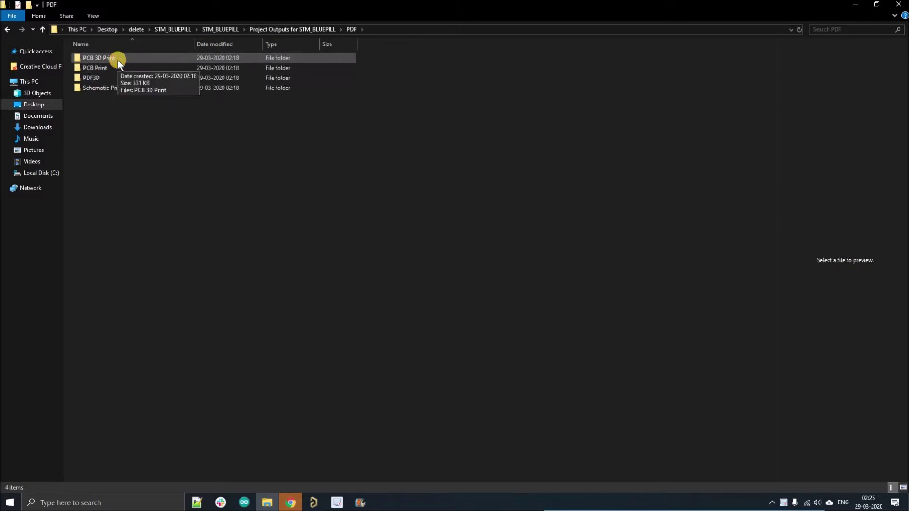
Step: Browse the PCB 3D Print, PCB Print, PDF3D and Schematic Print subfolders, then return to Project Outputs
double_click(118, 59)
left_click(43, 29)
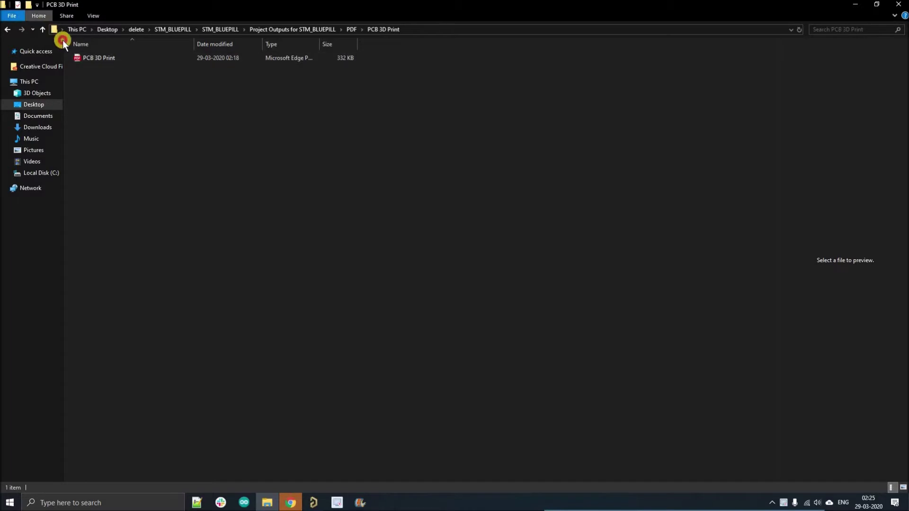
double_click(97, 66)
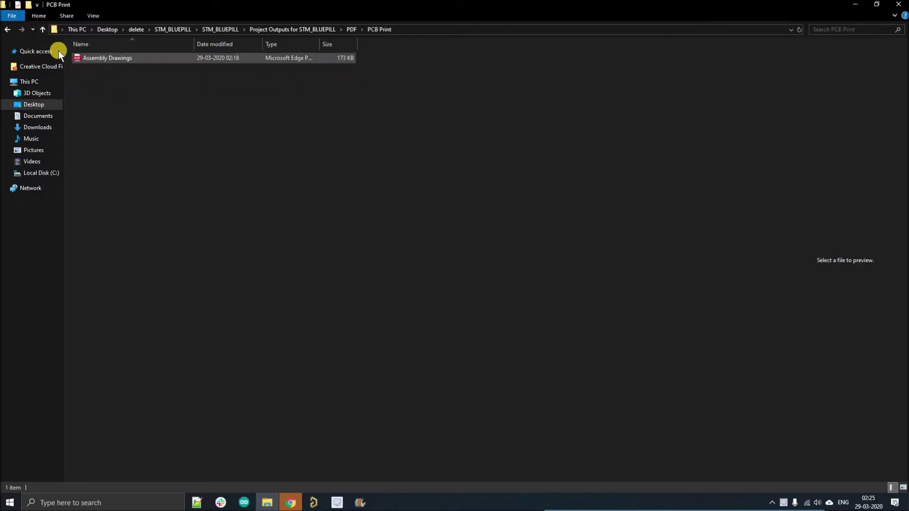
left_click(42, 29)
double_click(90, 77)
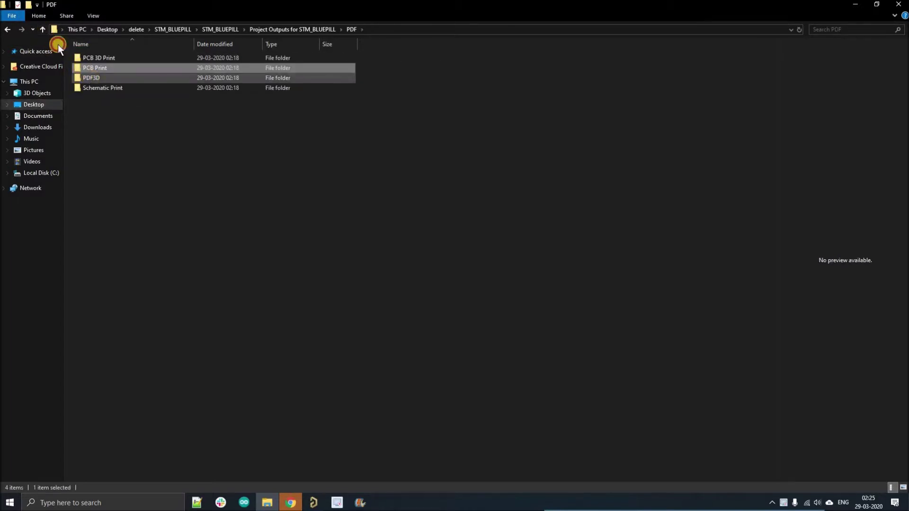
key("alt+Up")
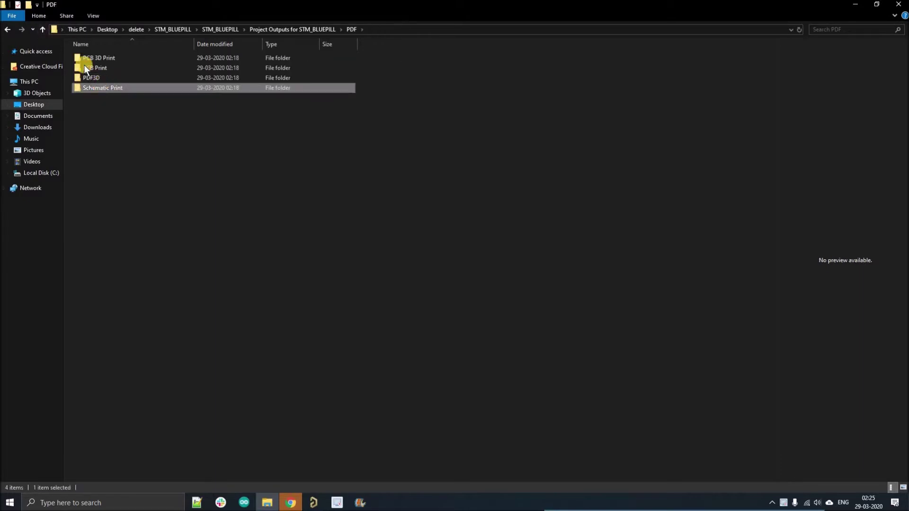
double_click(100, 87)
left_click(44, 32)
left_click(44, 32)
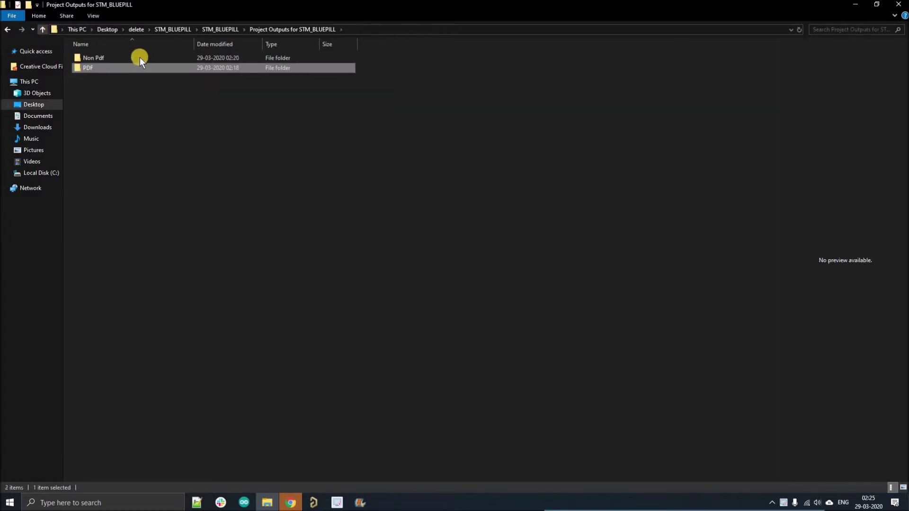
Step: Open the Non Pdf folder to inspect its BOM, ExportSTEP, Gerber and NC Drill subfolders
left_click(139, 58)
key("Return")
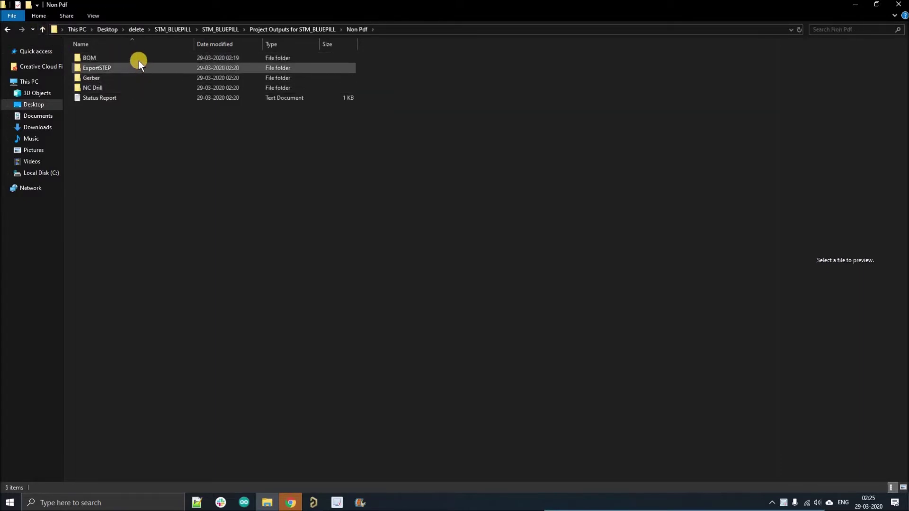
left_click(135, 72)
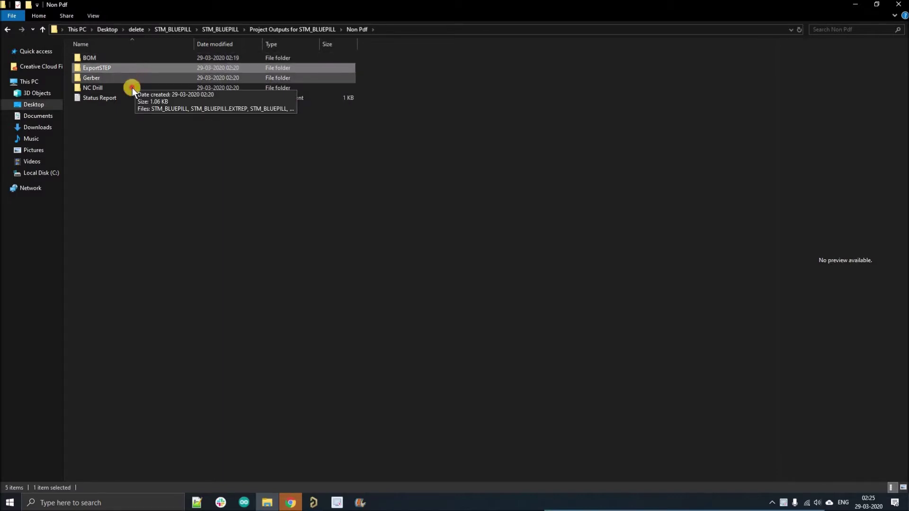
left_click(137, 123)
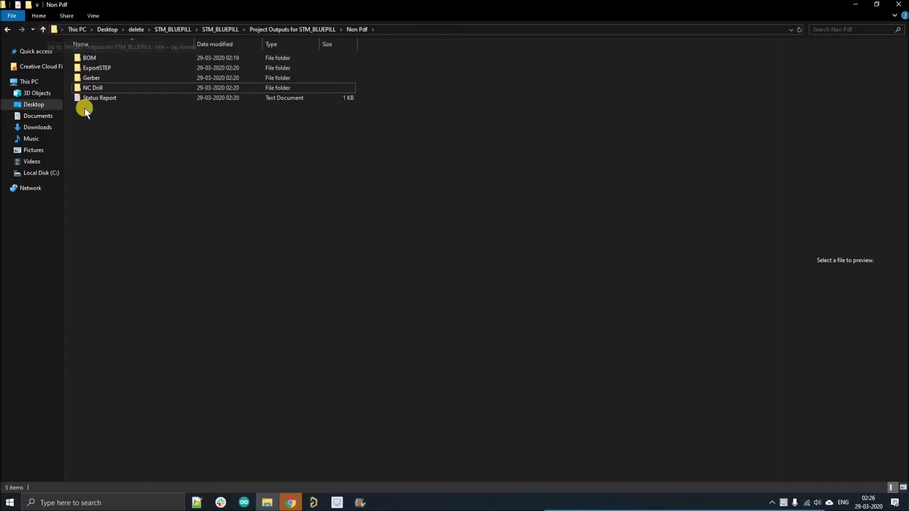
left_click(43, 29)
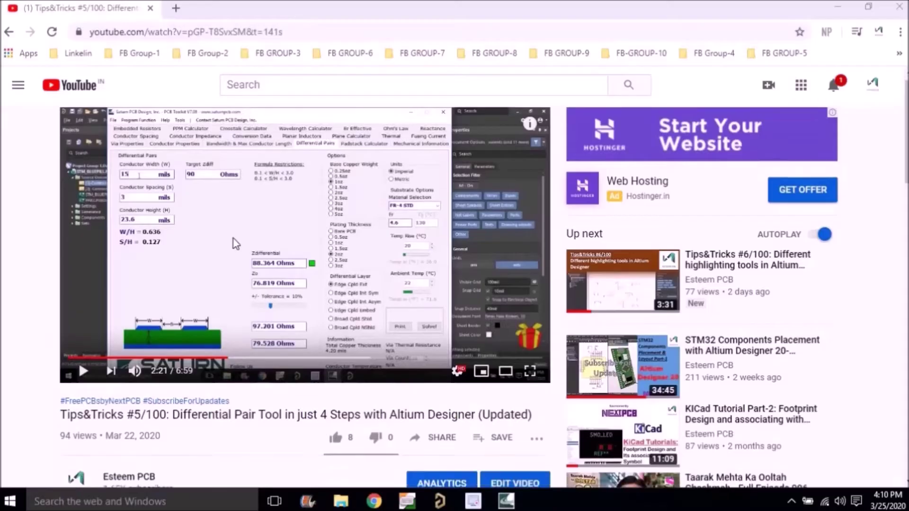
Step: Scroll to the video description and highlight the NextPCB $5 registration link lines
scroll(152, 213, "down", 6)
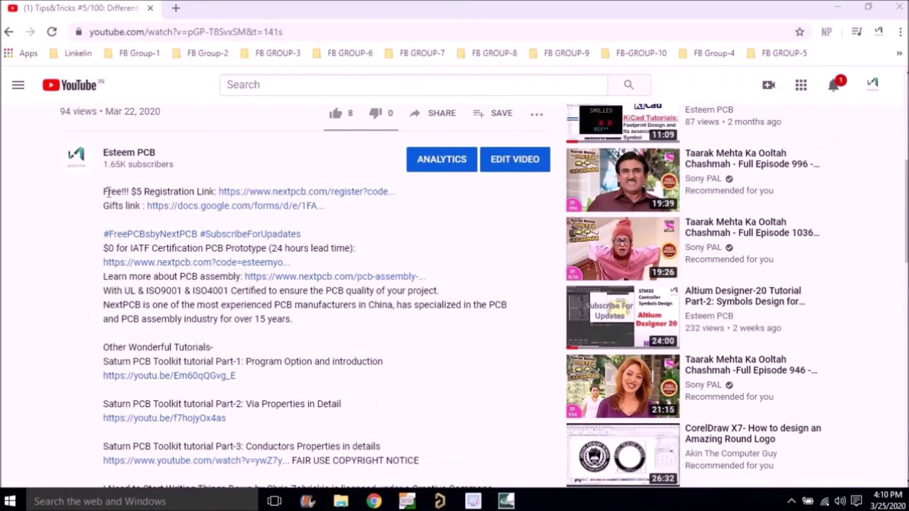
left_click_drag(103, 192, 402, 190)
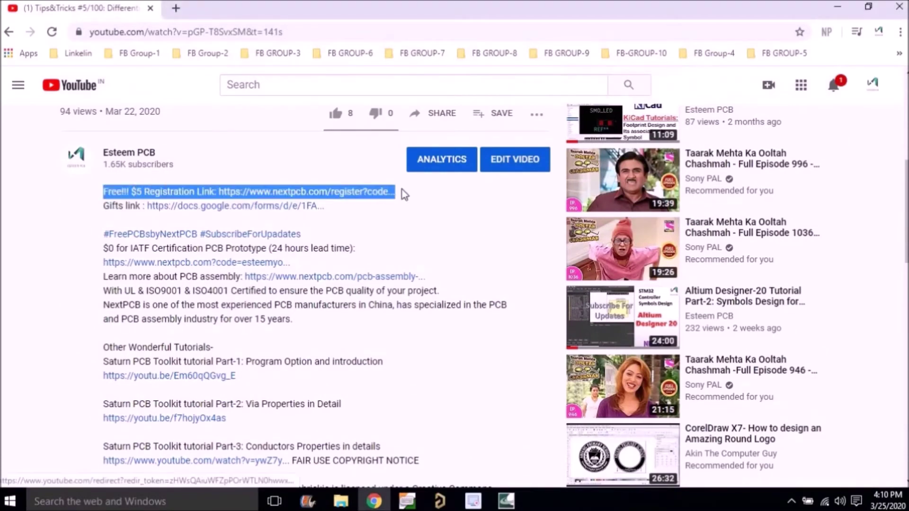
Step: Open the NextPCB link and sign up with an e-mail address, passing the reCAPTCHA check
left_click(307, 191)
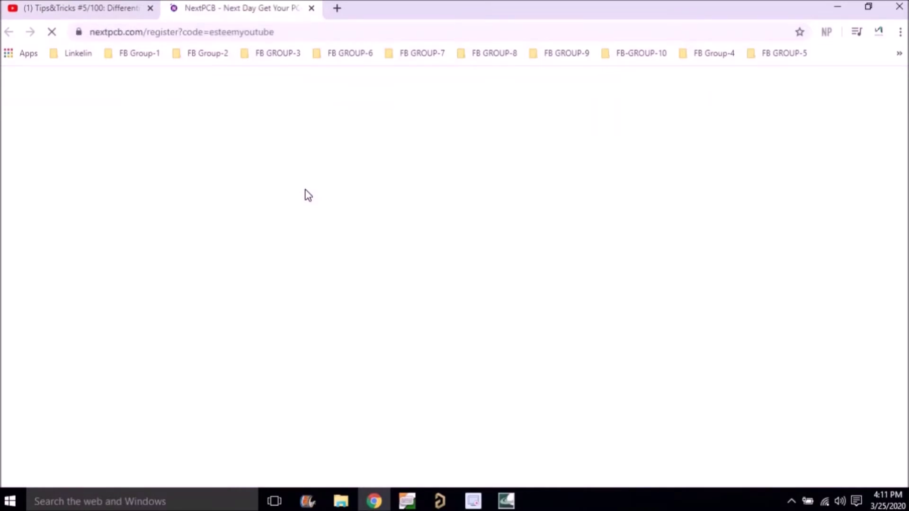
left_click(770, 246)
type("esteemp")
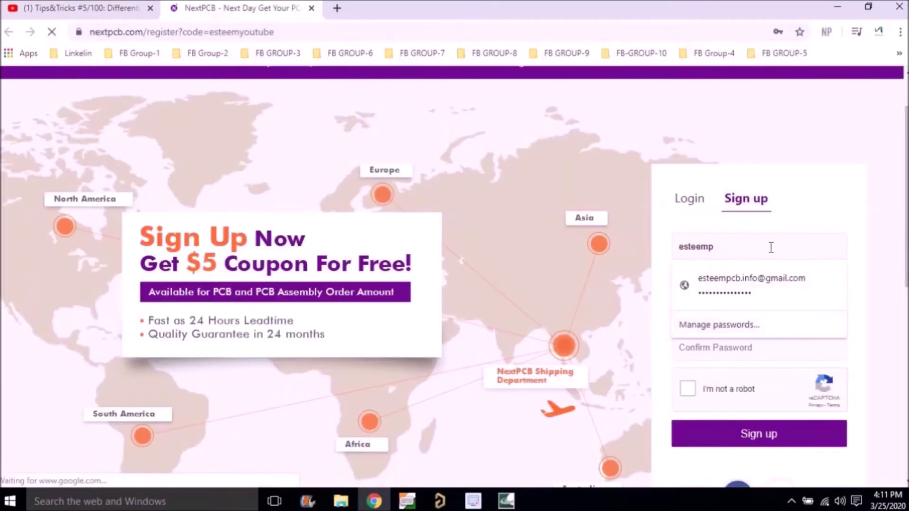
key("ctrl+a")
left_click(720, 282)
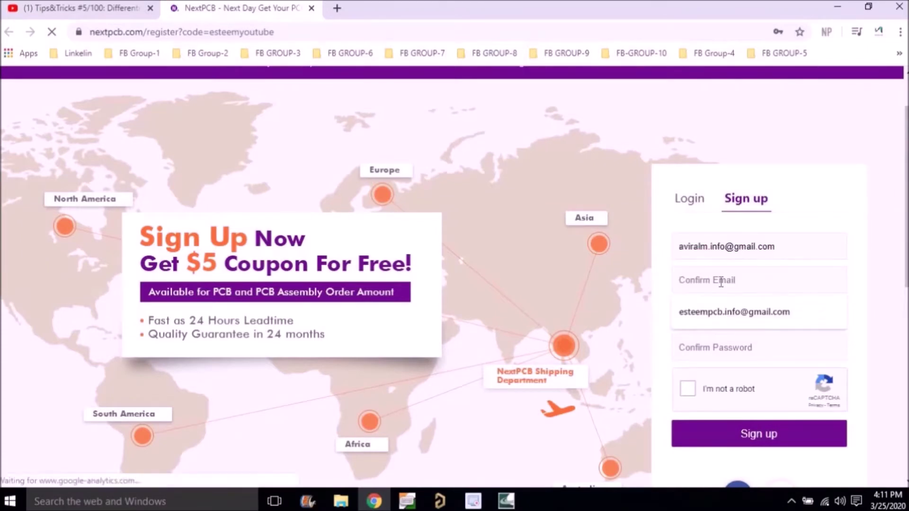
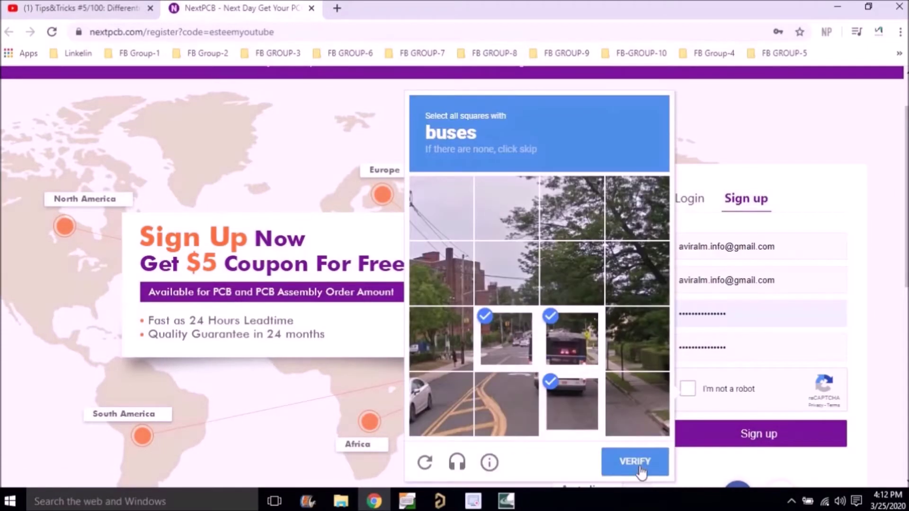
left_click(640, 463)
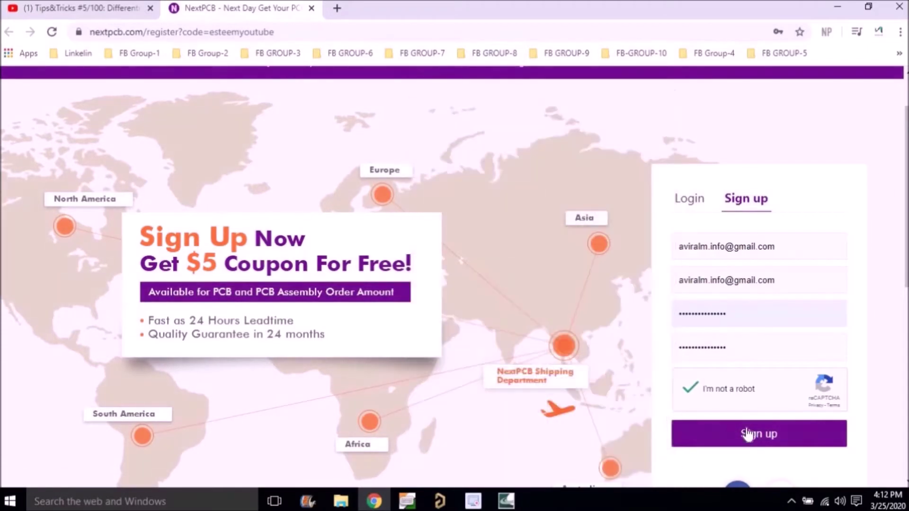
left_click(733, 436)
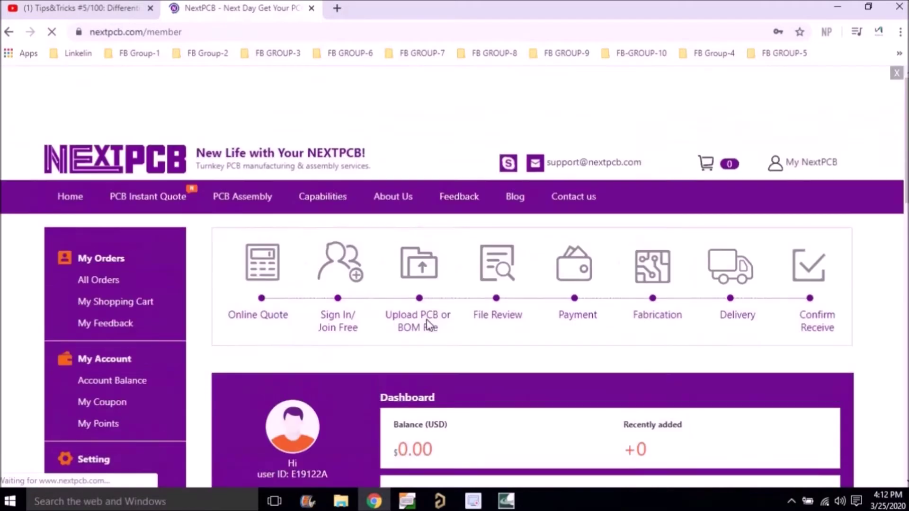
Step: Open My Coupon and highlight the valid $5 new-customer coupon
scroll(428, 324, "down", 3)
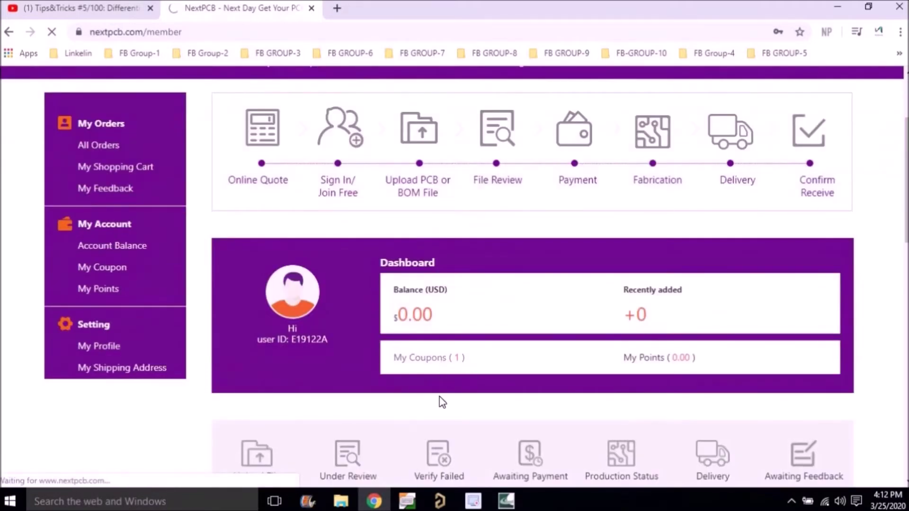
left_click(440, 358)
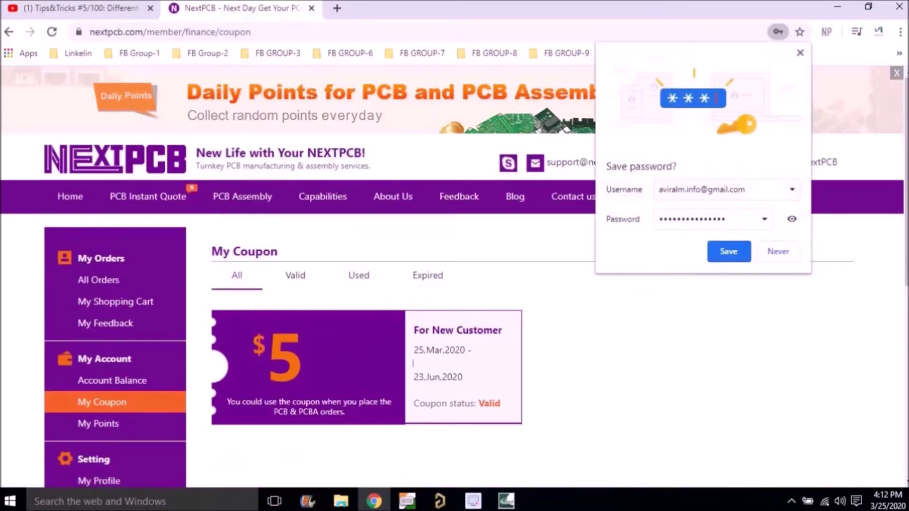
left_click_drag(227, 401, 321, 412)
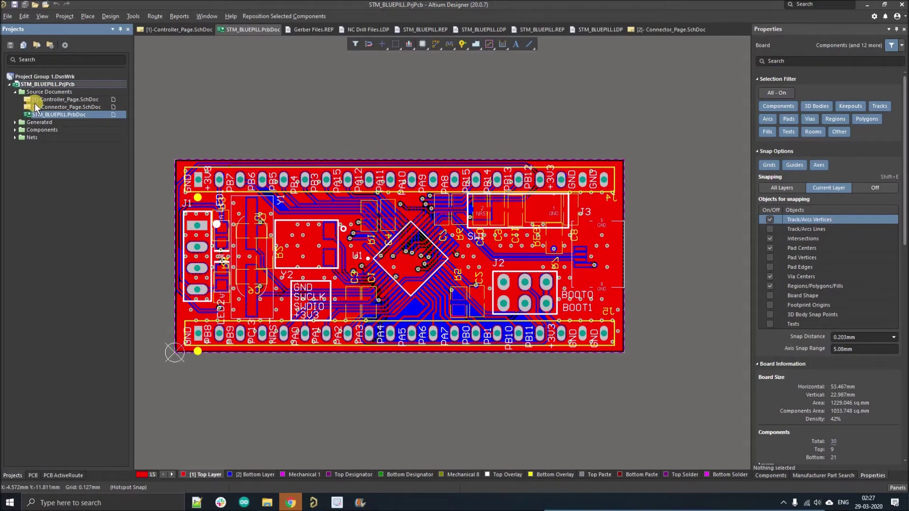
Step: Add two Output Job Files, Job1 and Job2, to the STM_BLUEPILL project and start saving Job1
right_click(44, 86)
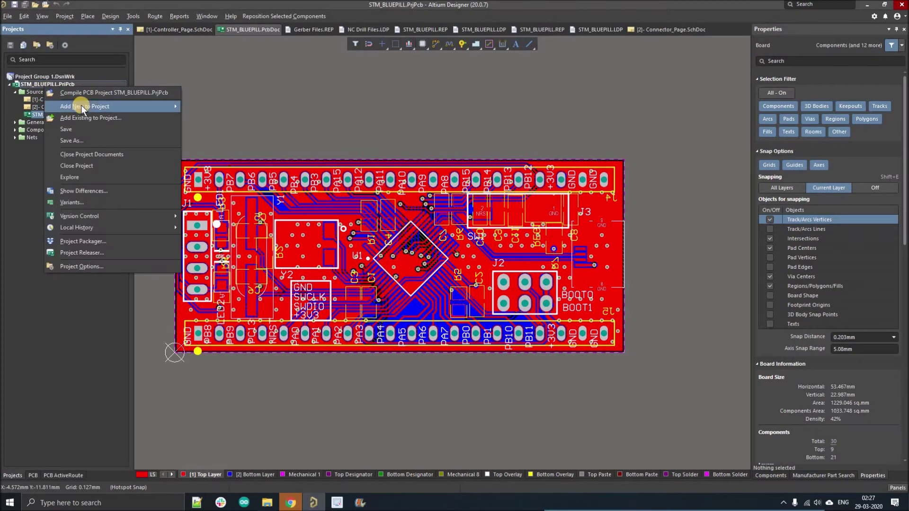
mouse_move(81, 105)
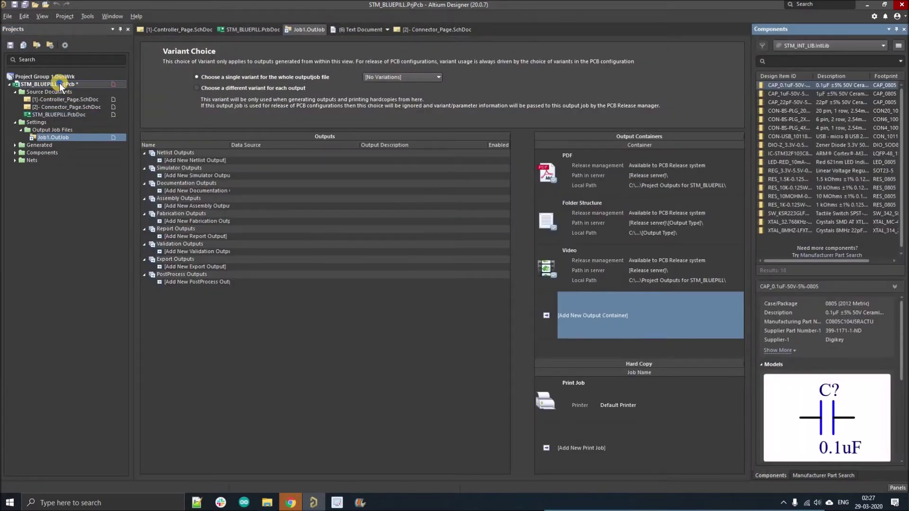
right_click(59, 84)
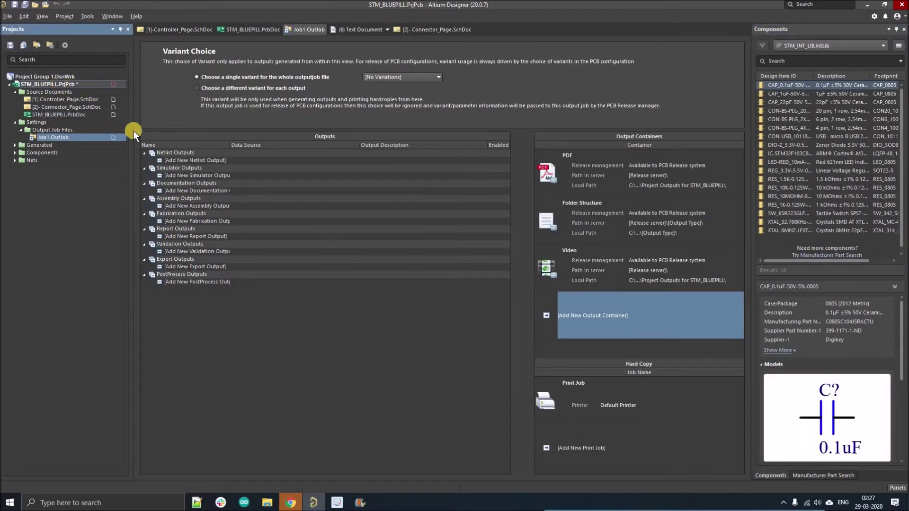
mouse_move(129, 101)
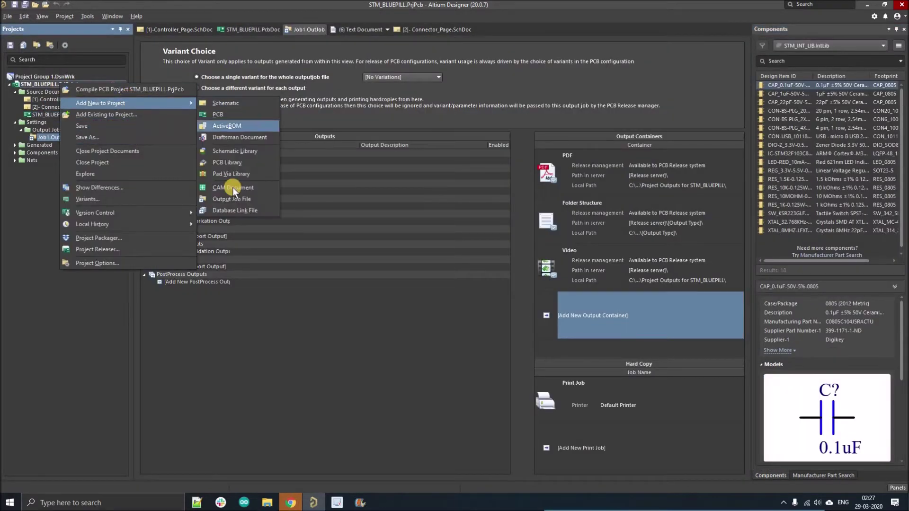
left_click(232, 199)
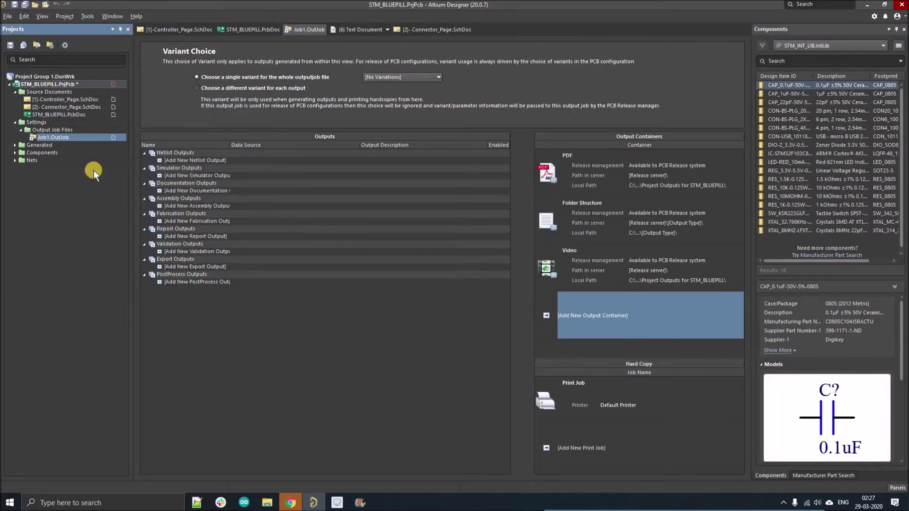
left_click(24, 5)
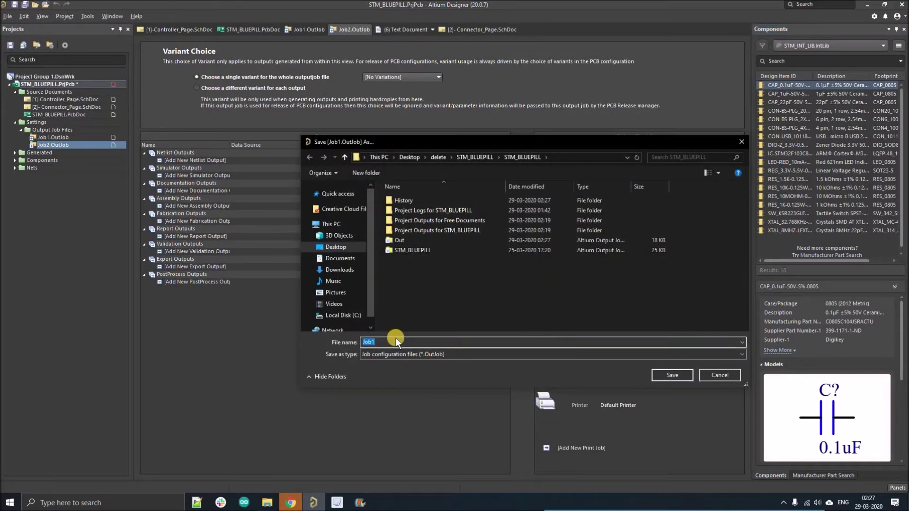
Step: Save the output jobs as 'with folder structure.OutJob' and 'without folder structure.OutJob'
type("with folder structure")
left_click(671, 376)
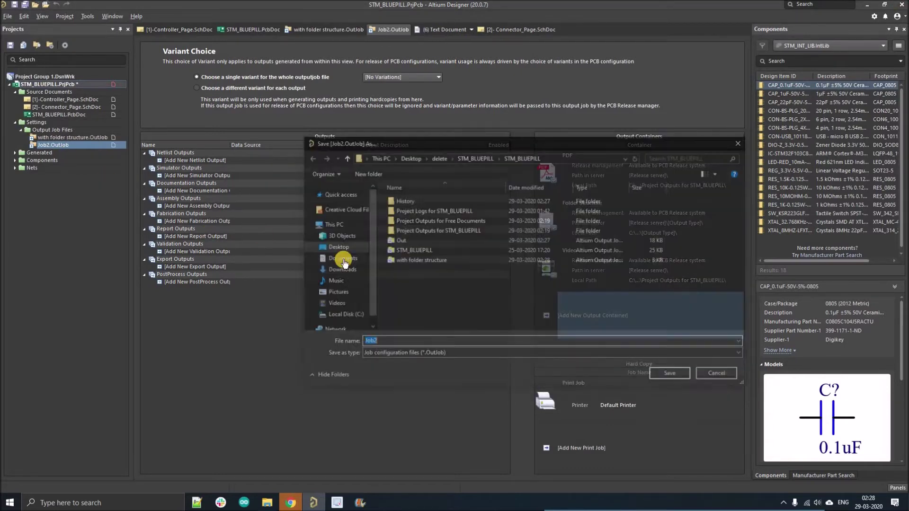
type("wi")
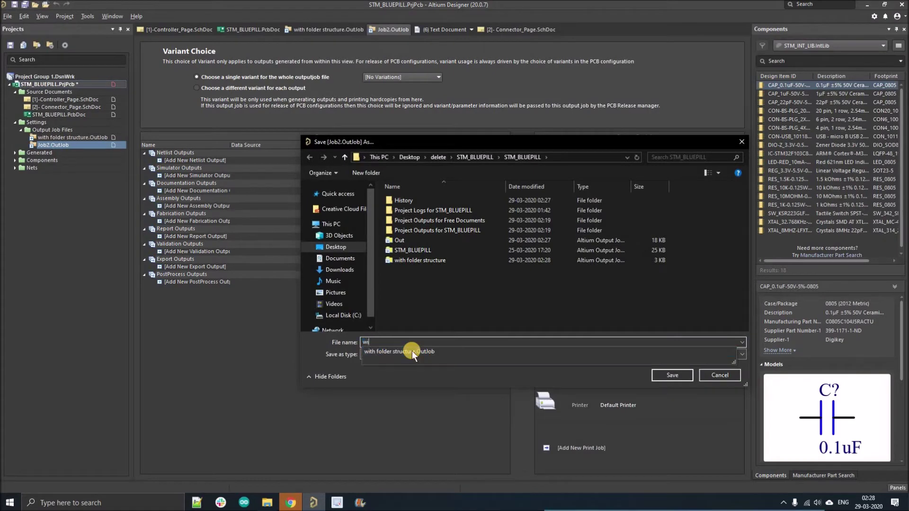
type("thout folder str")
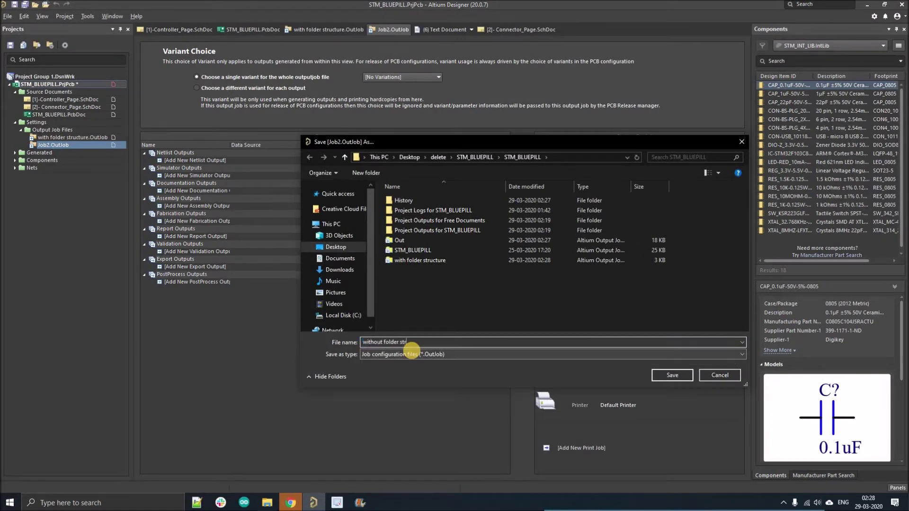
type("ucture")
key("Return")
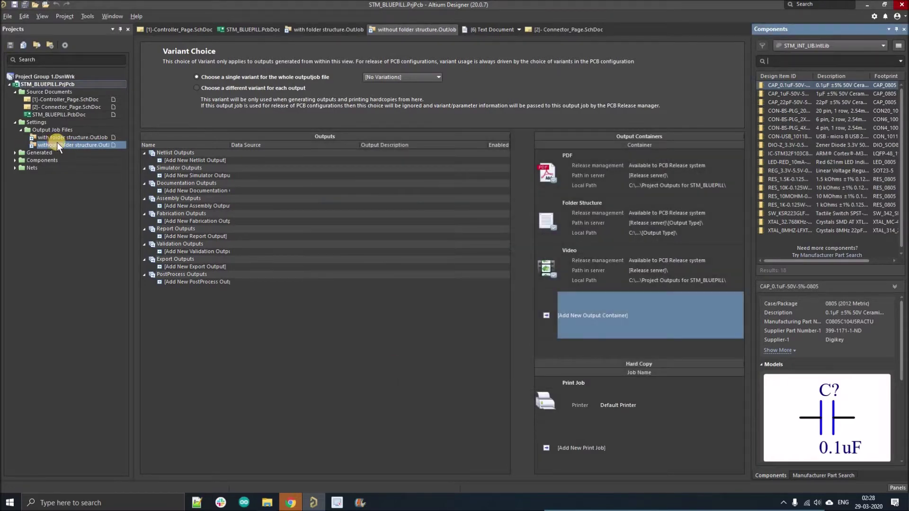
Step: Add PCB 3D Print, Schematic Prints and PDF3D documentation outputs for STM_BLUEPILL
left_click(353, 144)
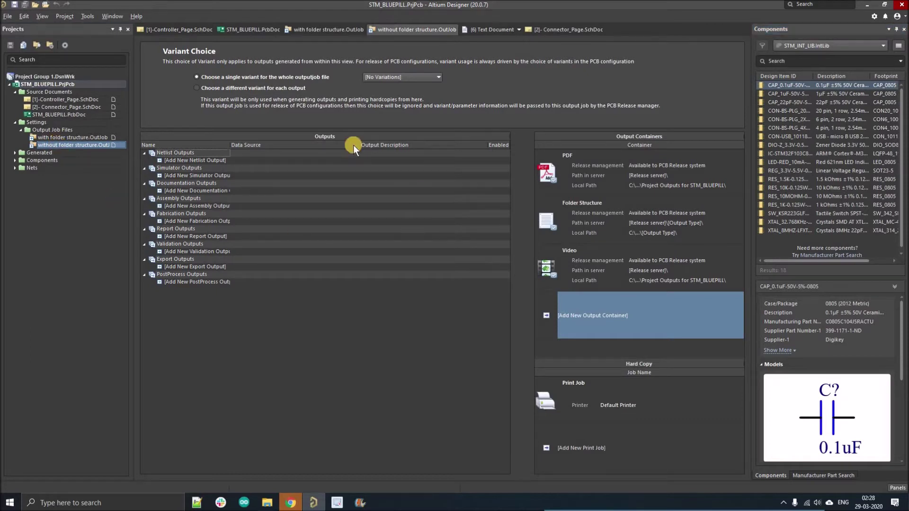
left_click(174, 176)
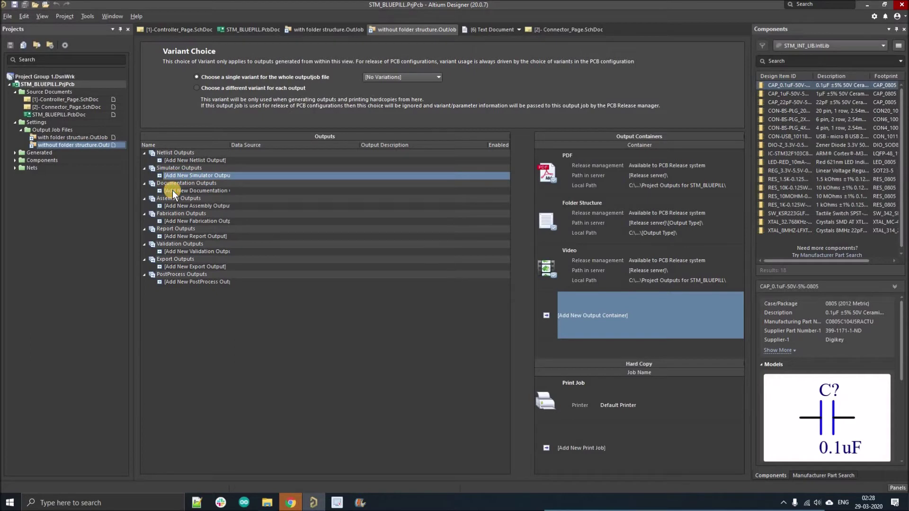
left_click(173, 189)
mouse_move(216, 206)
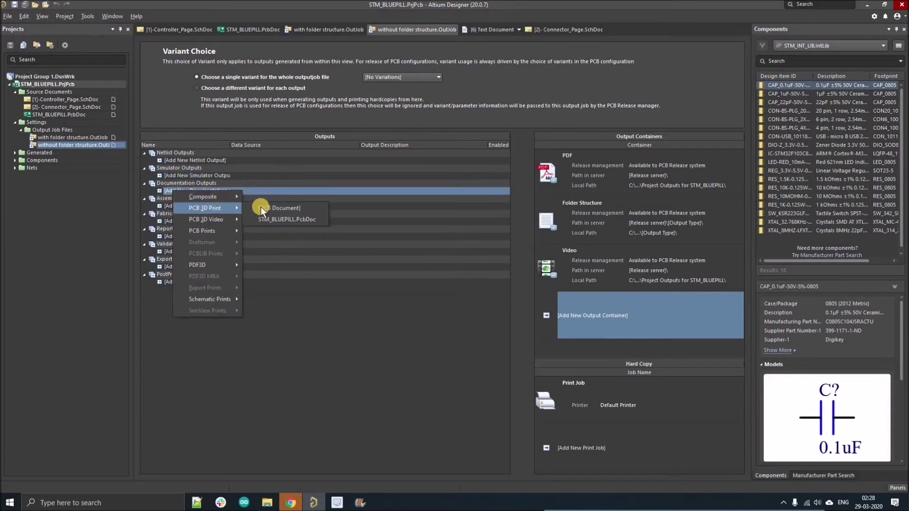
left_click(265, 220)
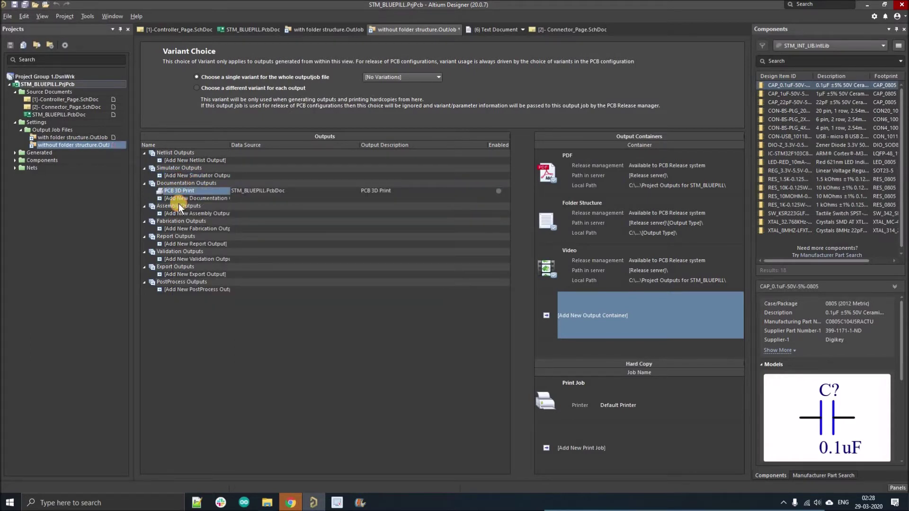
left_click(180, 199)
mouse_move(238, 307)
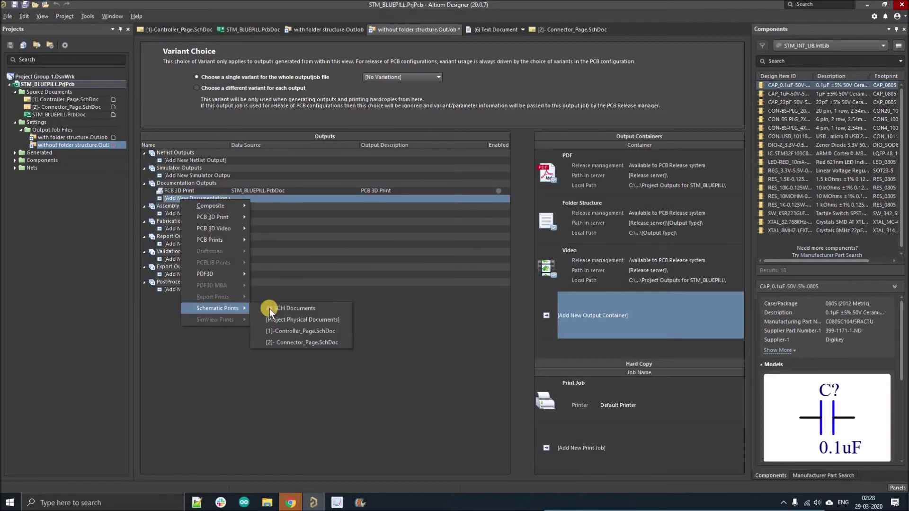
left_click(269, 317)
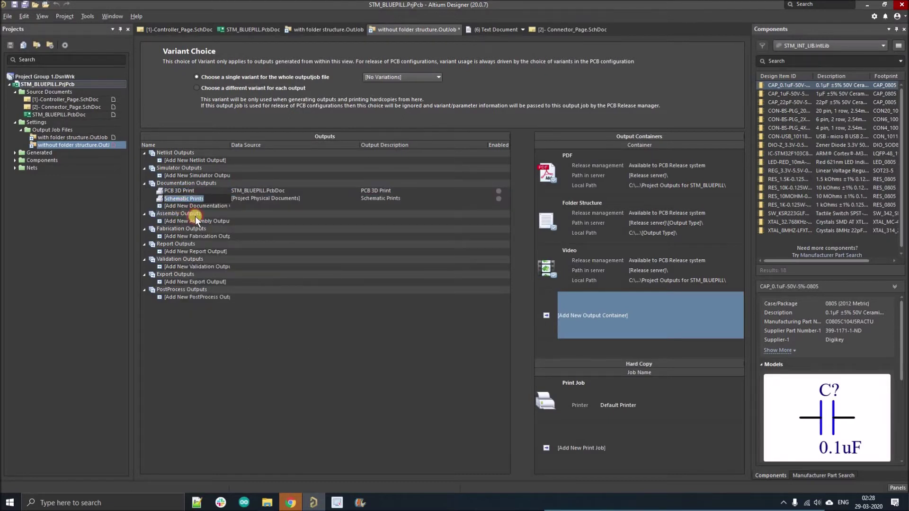
left_click(195, 206)
mouse_move(228, 279)
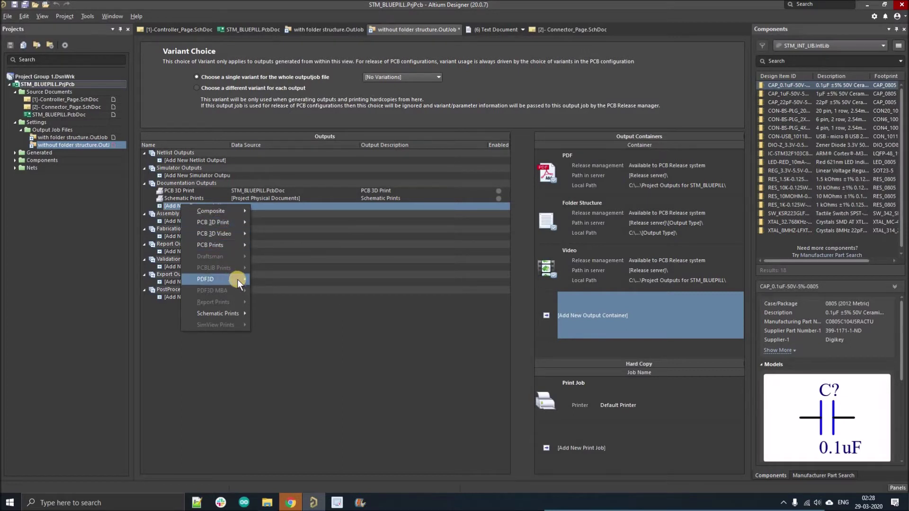
left_click(308, 290)
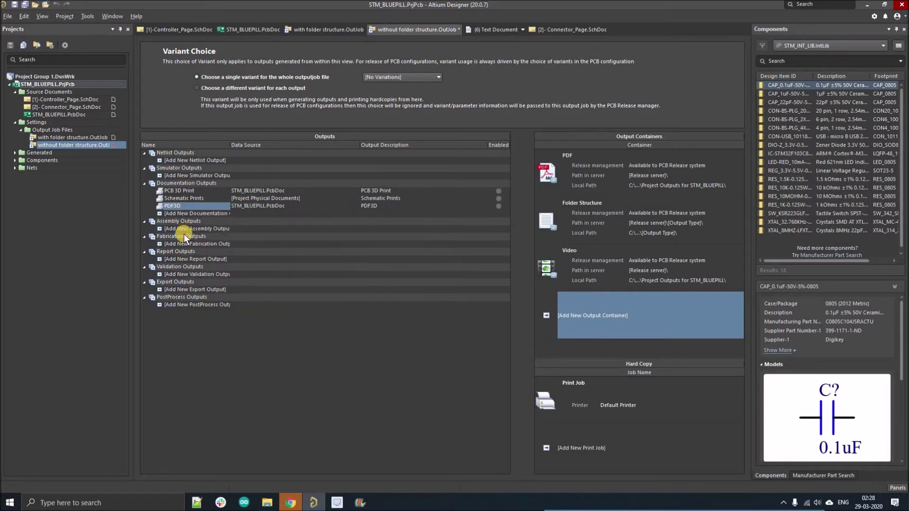
Step: Add Assembly Drawings, Gerber Files, NC Drill Files and Bill of Materials outputs
left_click(198, 228)
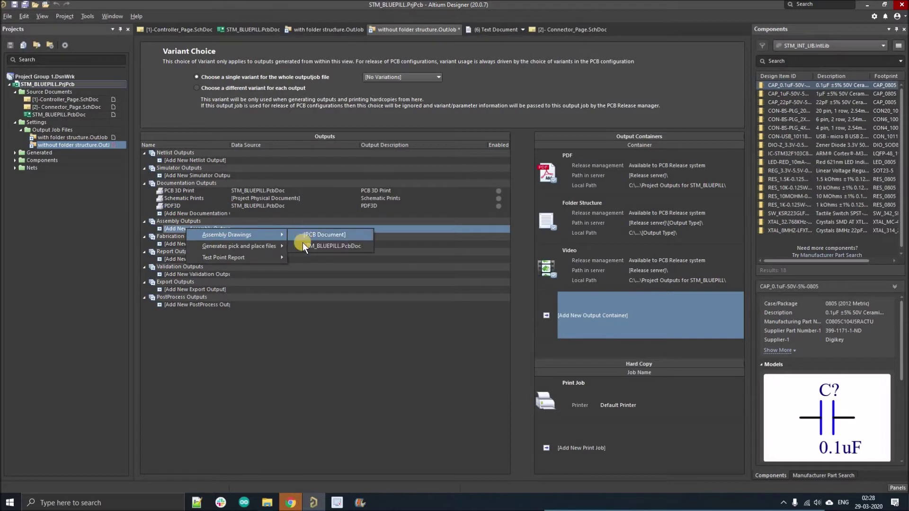
left_click(241, 250)
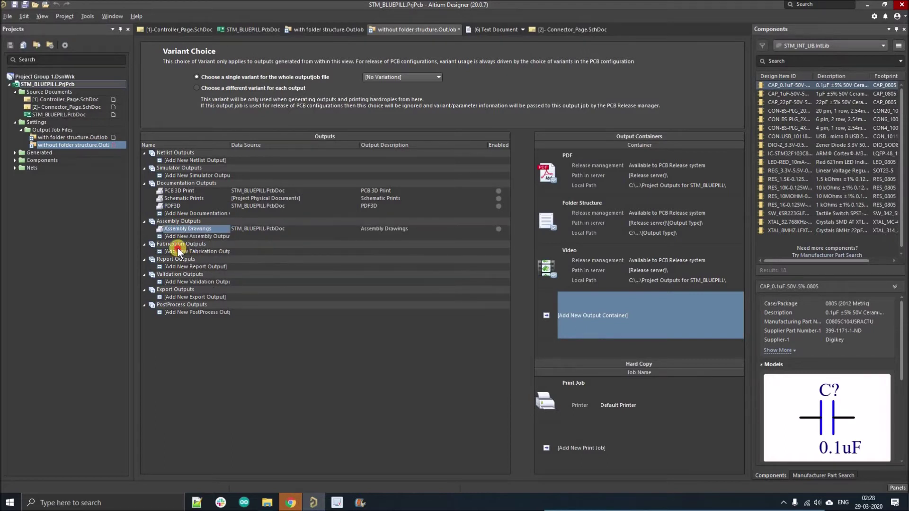
left_click(178, 250)
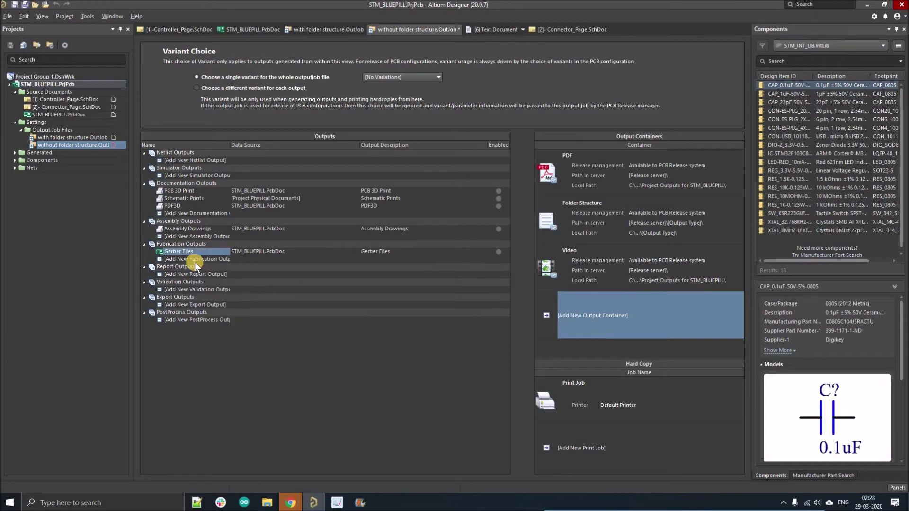
left_click(194, 261)
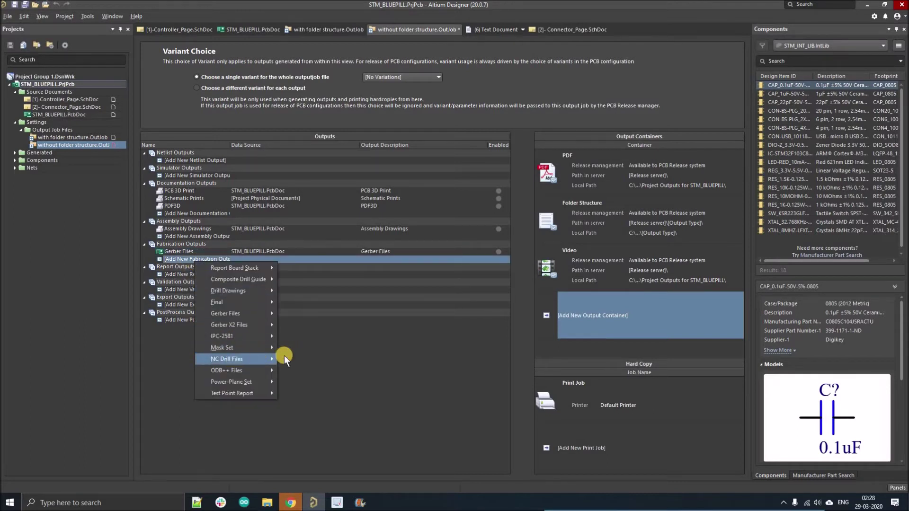
left_click(182, 282)
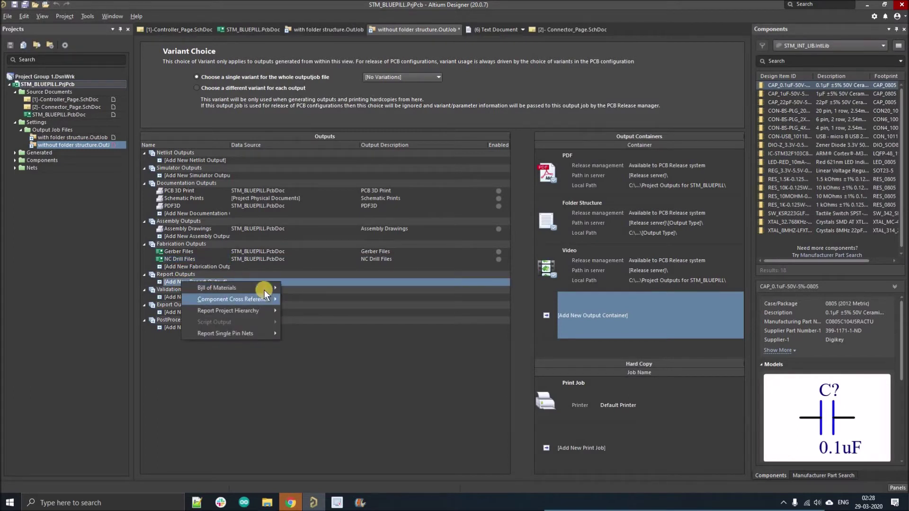
mouse_move(278, 290)
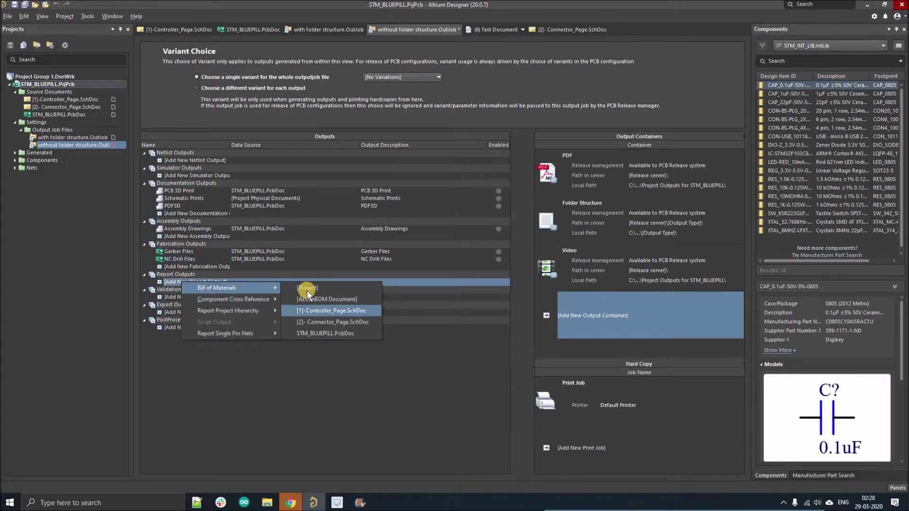
left_click(595, 184)
Step: Enable PCB 3D Print, Schematic Prints, PDF3D and Assembly Drawings for the PDF container
left_click(498, 190)
left_click(498, 198)
left_click(498, 206)
left_click(498, 228)
Step: Enable Gerber, NC Drill and BOM for Folder Structure, then generate the PDF container's files
left_click(498, 282)
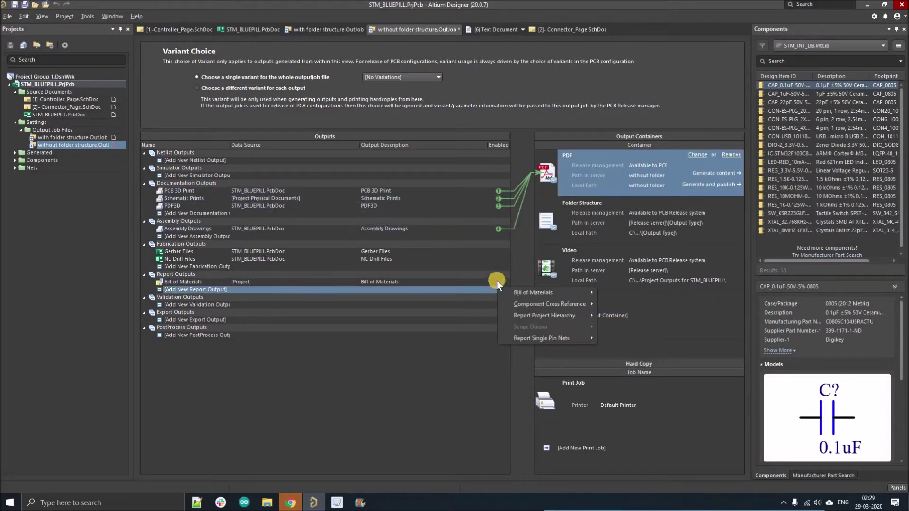
left_click(589, 231)
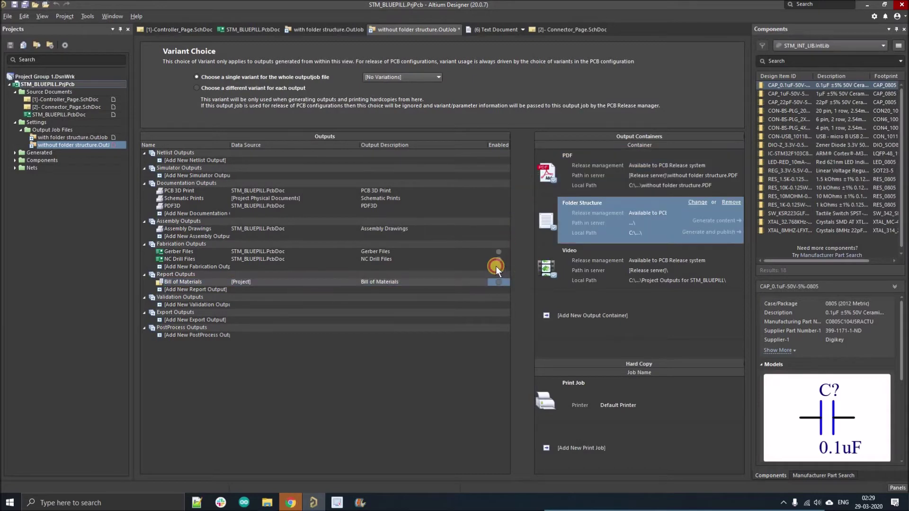
left_click(499, 251)
left_click(499, 259)
left_click(499, 281)
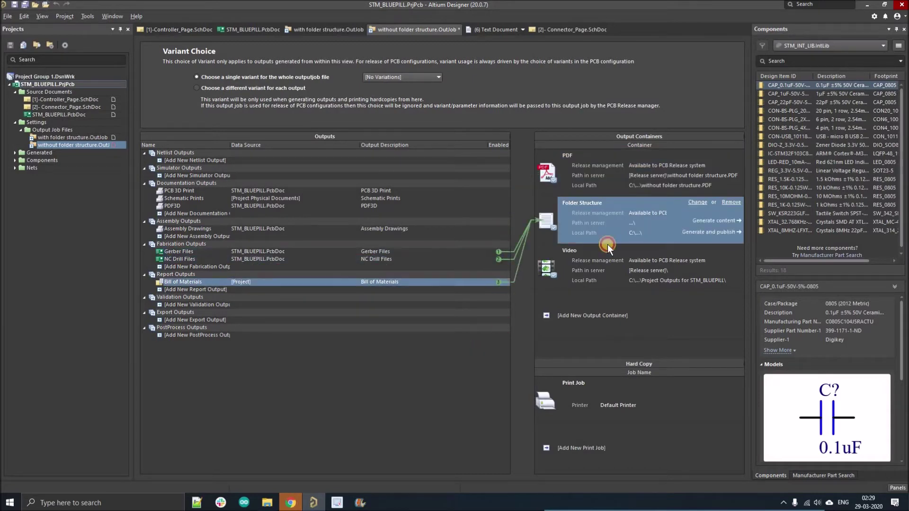
left_click(650, 176)
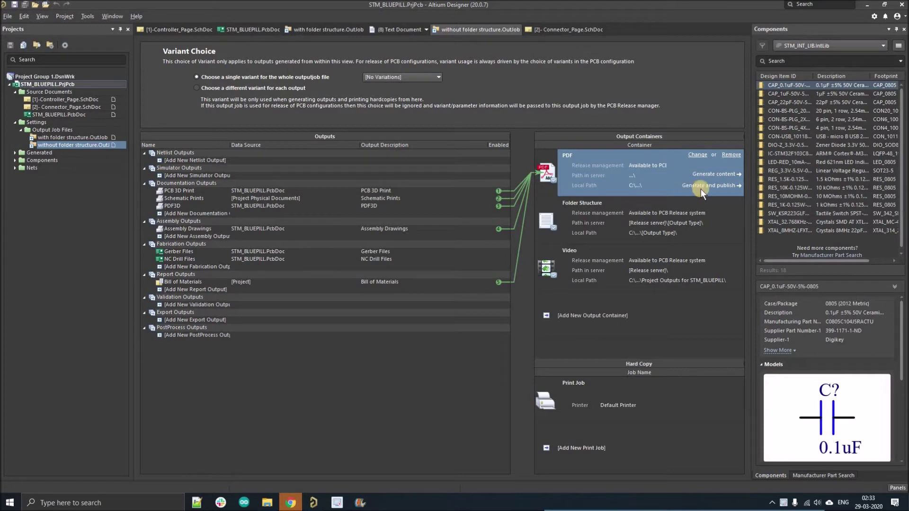
left_click(708, 172)
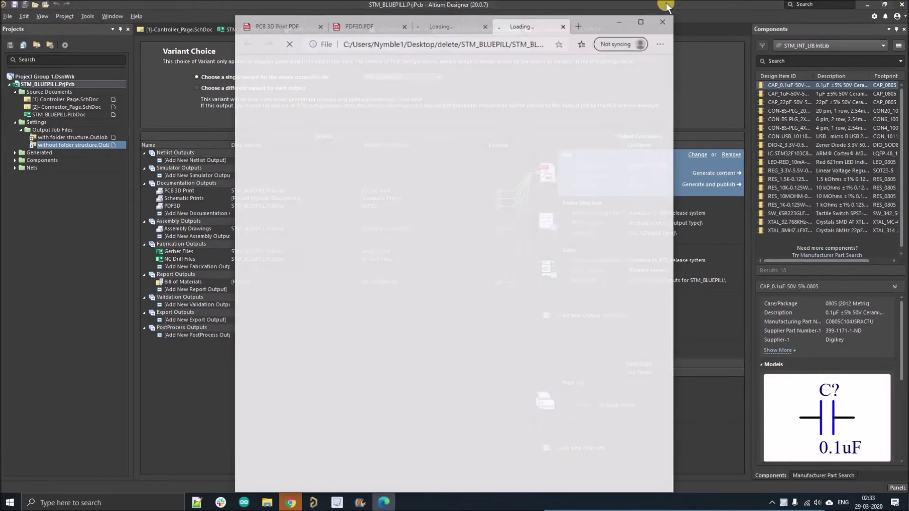
Step: Close the generated-PDF browser preview and generate the Folder Structure container's outputs
left_click(662, 21)
left_click(631, 245)
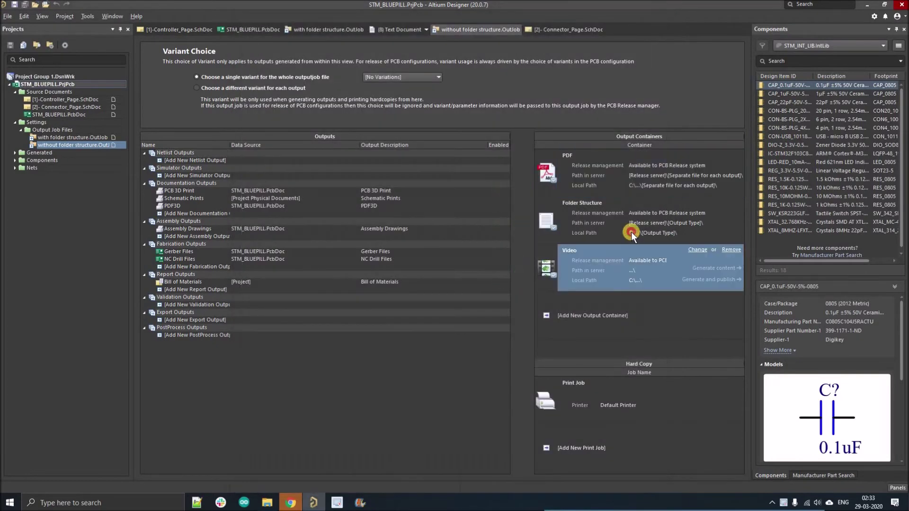
left_click(631, 232)
left_click(706, 221)
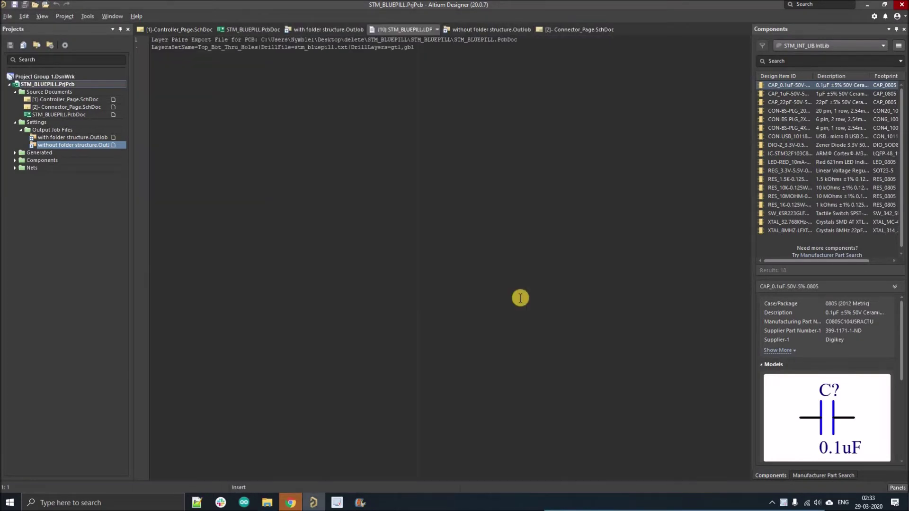
left_click(264, 505)
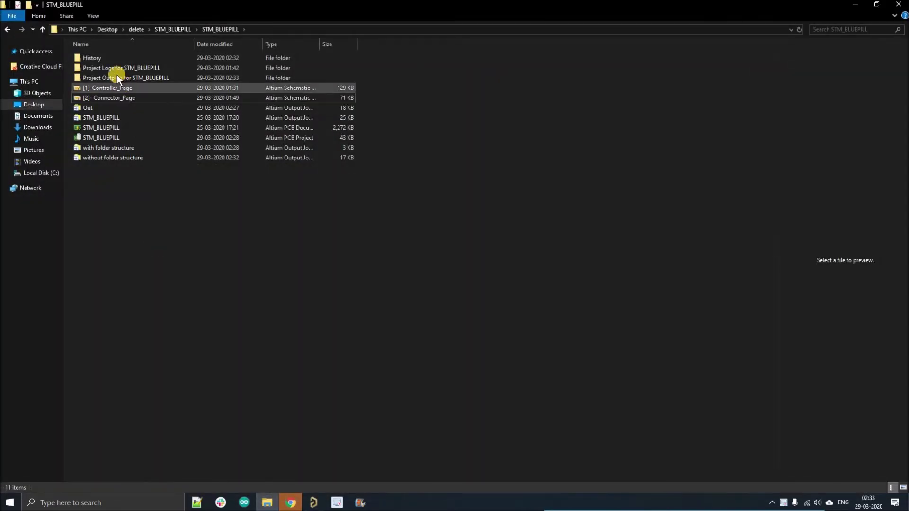
Step: Open Project Outputs for STM_BLUEPILL and select its 13 generated files, then return to Altium
double_click(115, 76)
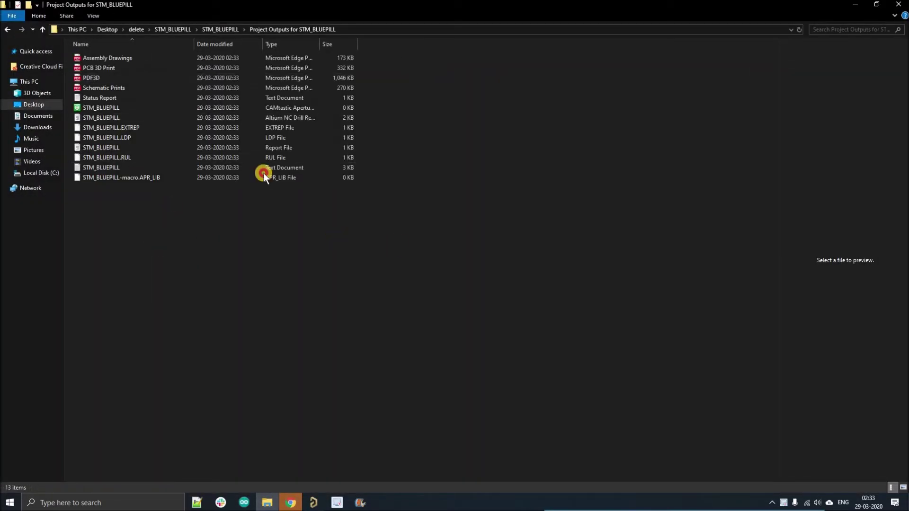
left_click_drag(398, 244, 122, 55)
left_click(228, 328)
left_click_drag(417, 308, 171, 226)
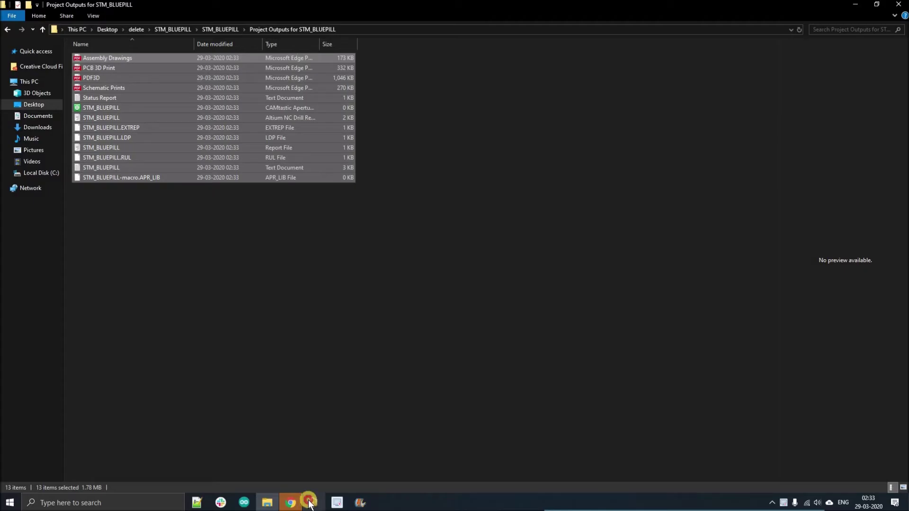
left_click(313, 503)
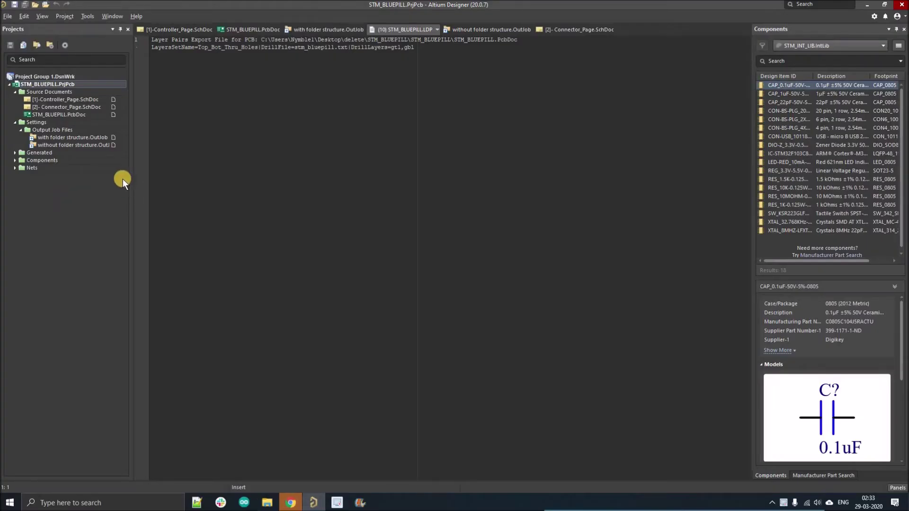
Step: In 'with folder structure.OutJob', add Assembly Drawings, PCB 3D Print and PDF3D outputs for the PCB
double_click(58, 138)
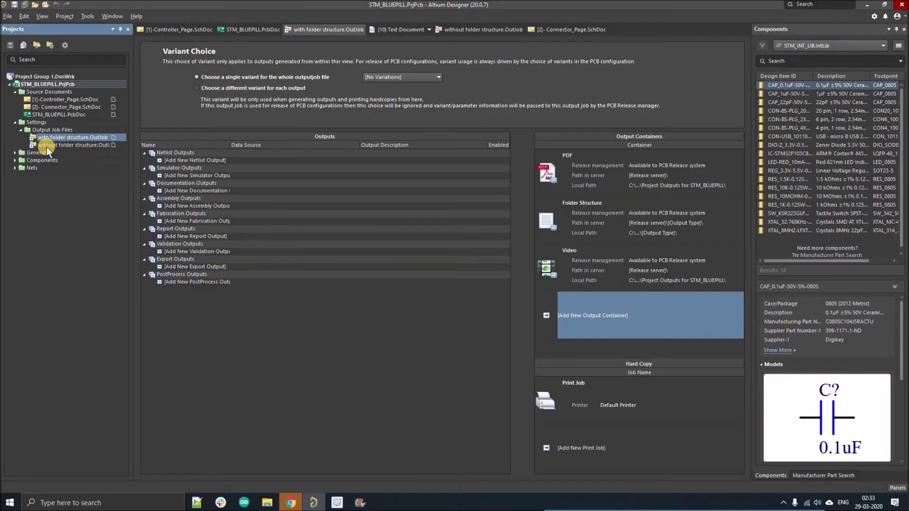
left_click(649, 219)
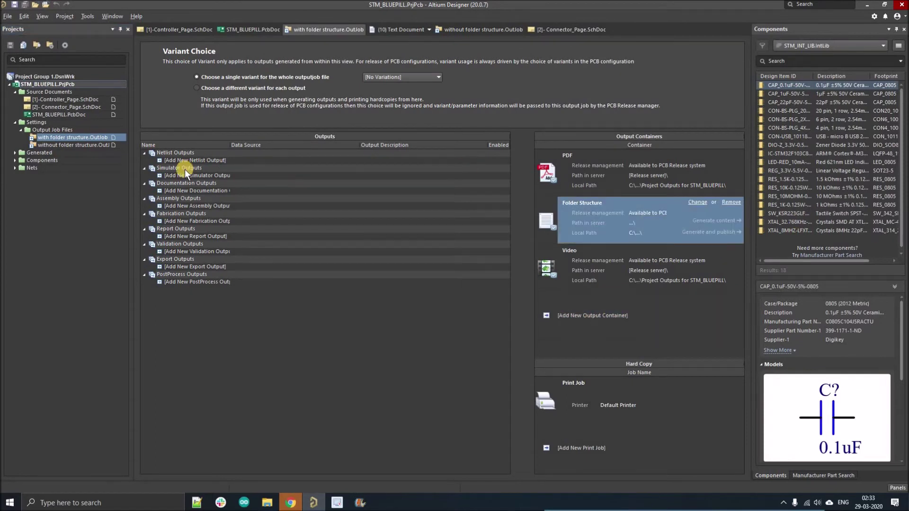
left_click(174, 206)
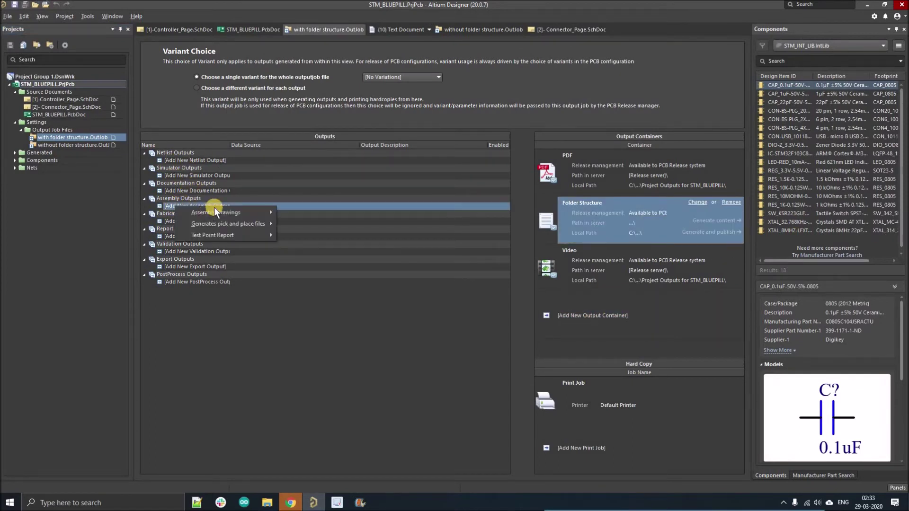
mouse_move(265, 213)
left_click(293, 223)
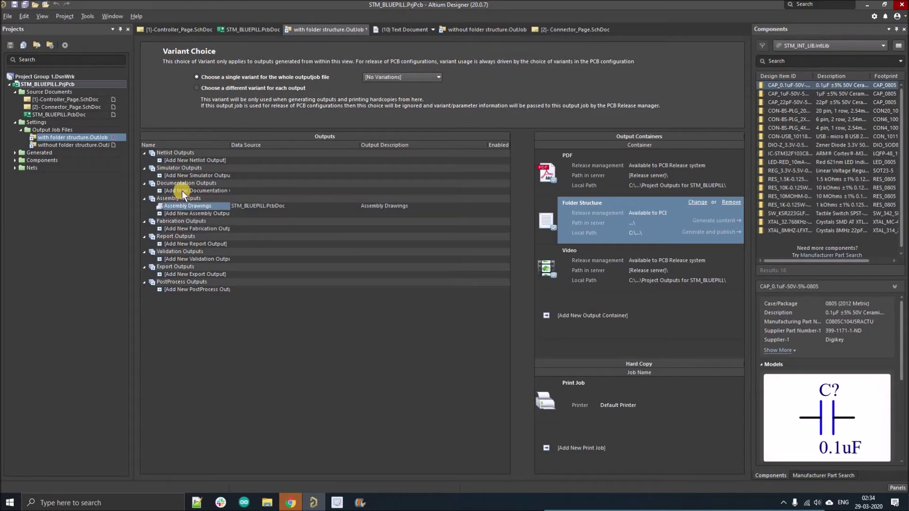
left_click(183, 190)
mouse_move(215, 208)
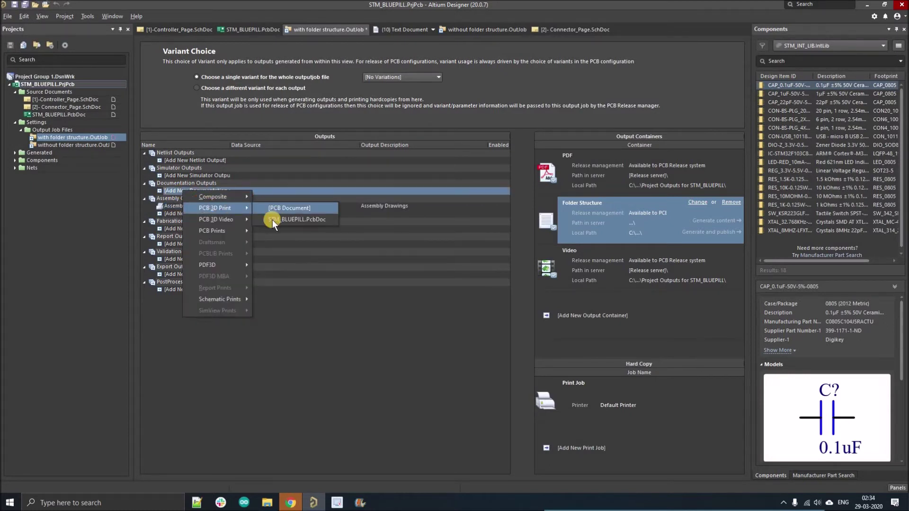
left_click(272, 220)
left_click(184, 198)
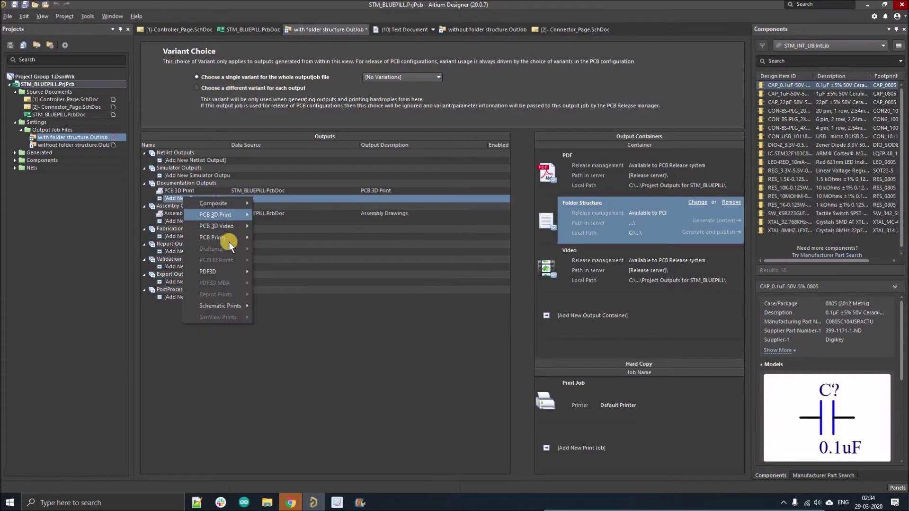
mouse_move(234, 271)
left_click(289, 282)
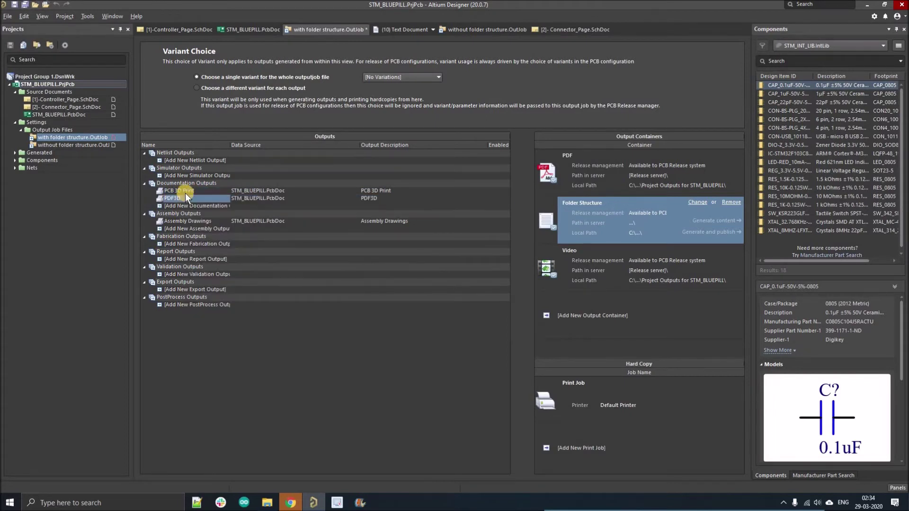
Step: Add Schematic Prints with its data source set to [Project Physical Documents]
left_click(182, 205)
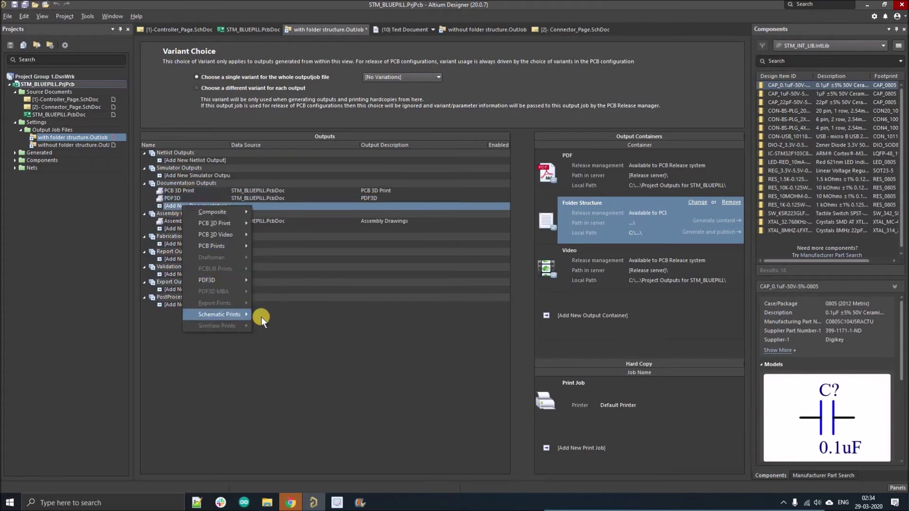
left_click(262, 315)
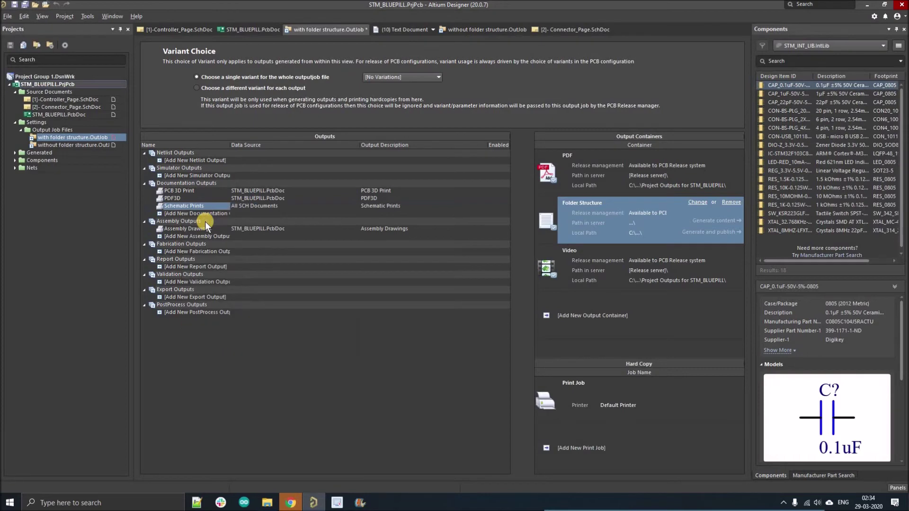
left_click(304, 210)
left_click(355, 207)
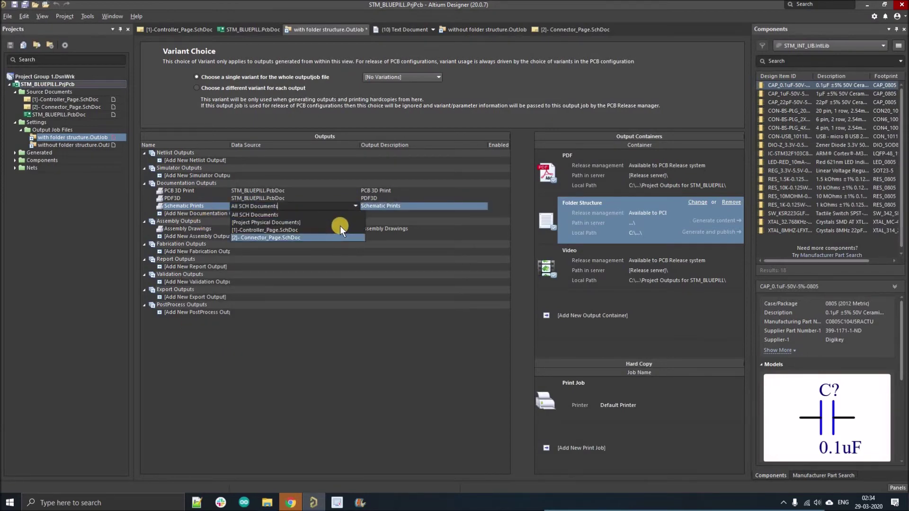
left_click(339, 221)
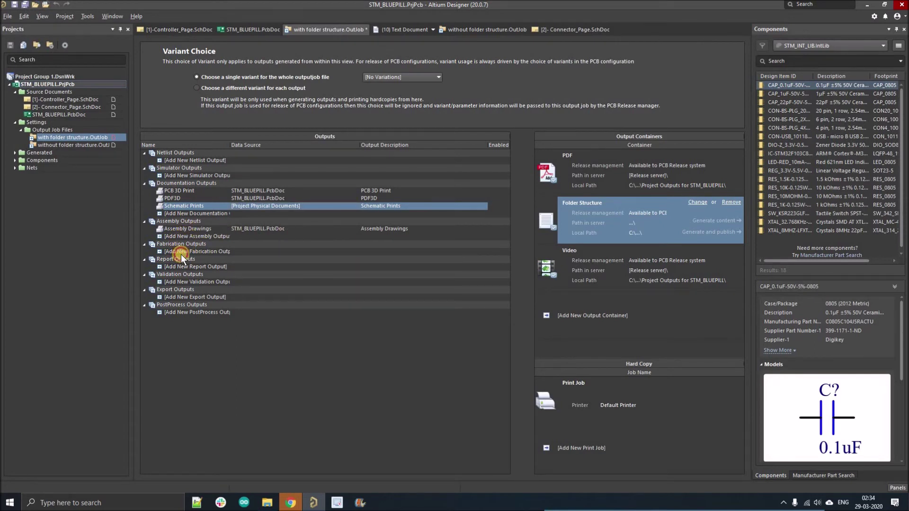
Step: Add Gerber Files, NC Drill Files and a project-wide Bill of Materials output
left_click(181, 254)
mouse_move(214, 302)
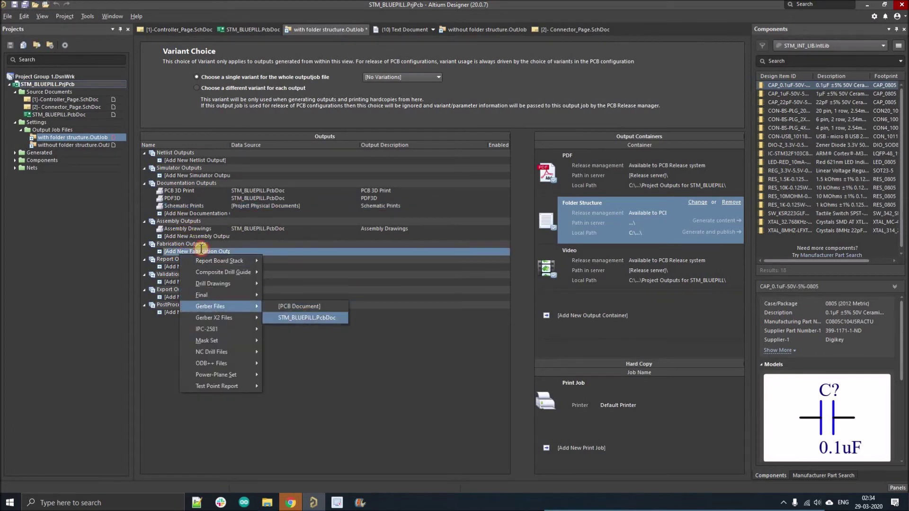
left_click(306, 317)
left_click(192, 258)
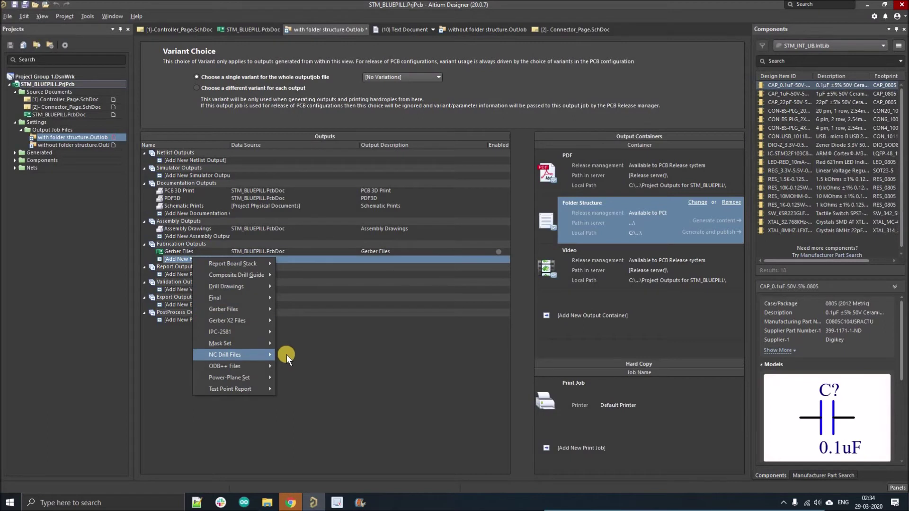
mouse_move(286, 354)
left_click(326, 360)
left_click(185, 282)
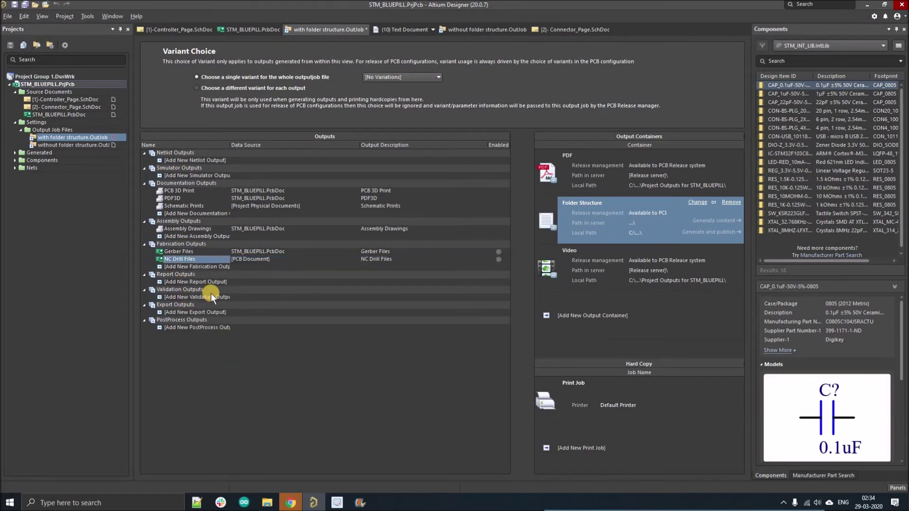
mouse_move(274, 289)
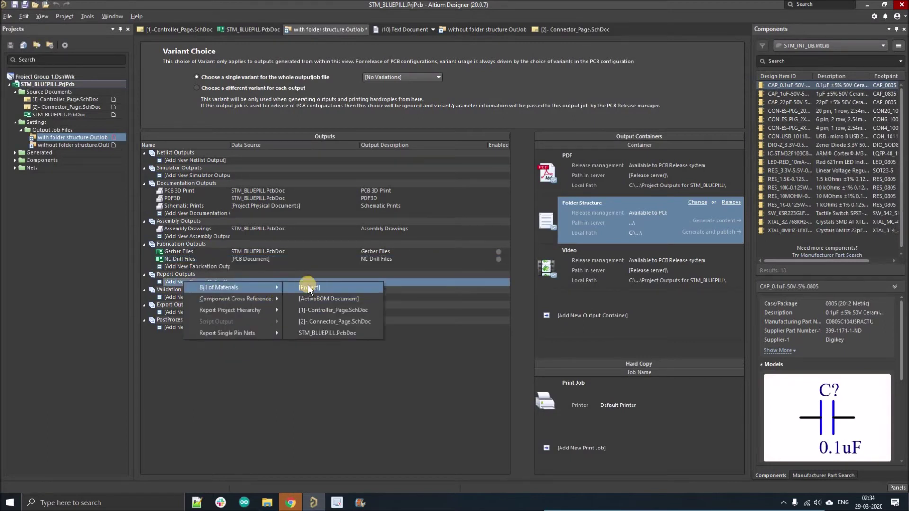
left_click(307, 286)
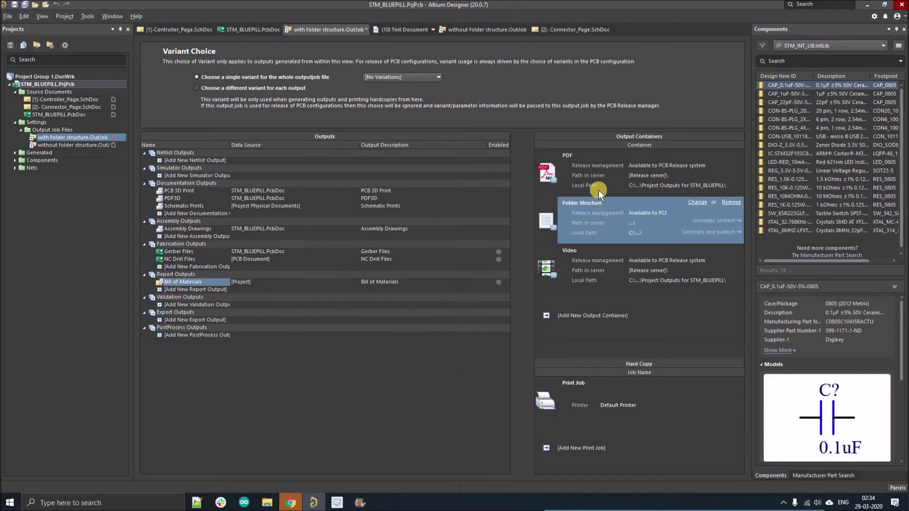
Step: Link PCB 3D Print, the other documentation outputs and the BOM to the PDF container
left_click(566, 177)
left_click(499, 189)
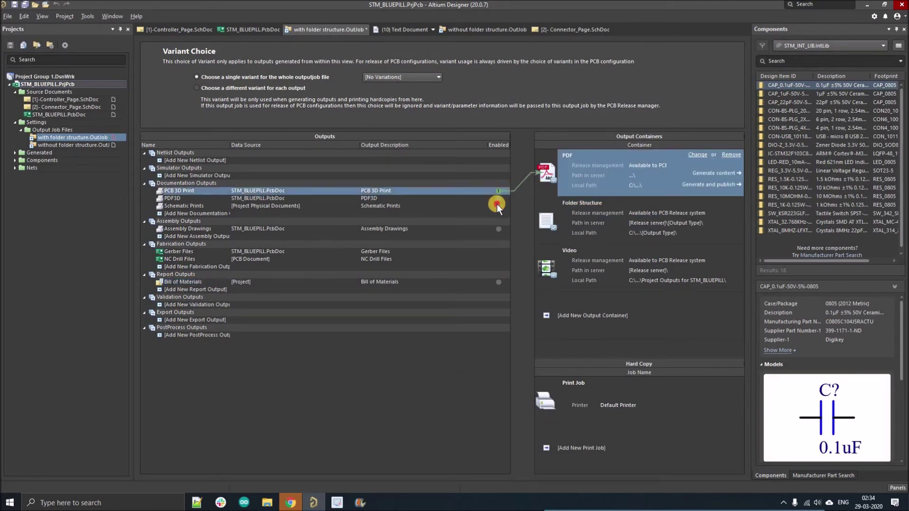
left_click(498, 206)
left_click(499, 198)
left_click(499, 229)
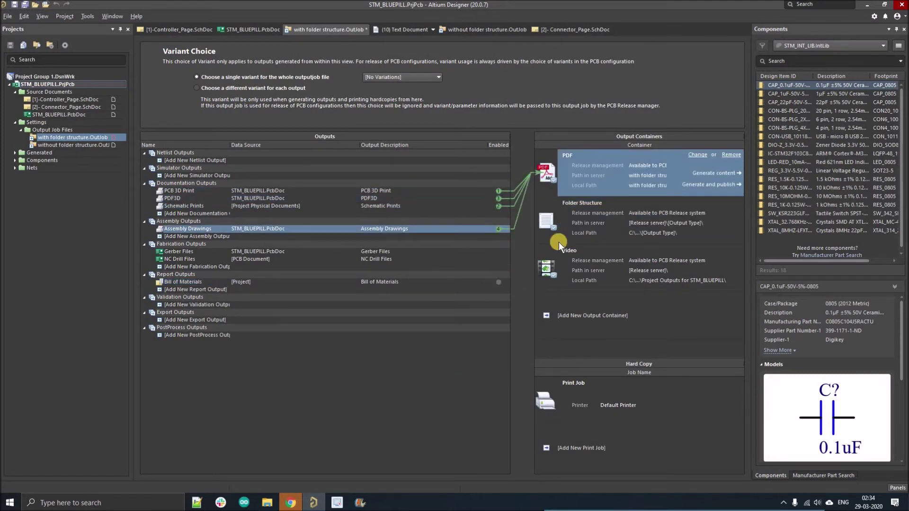
Step: Link Gerber Files and NC Drill Files to the Folder Structure container
left_click(556, 229)
left_click(493, 262)
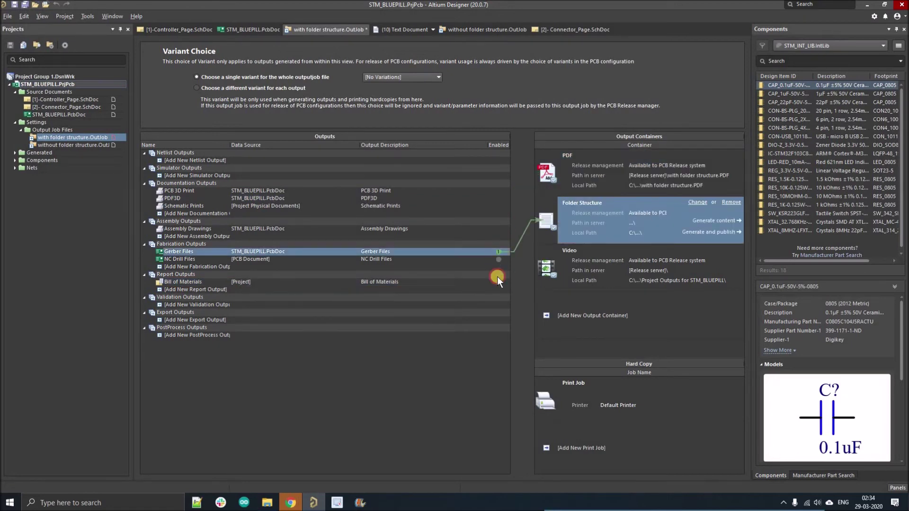
left_click(695, 151)
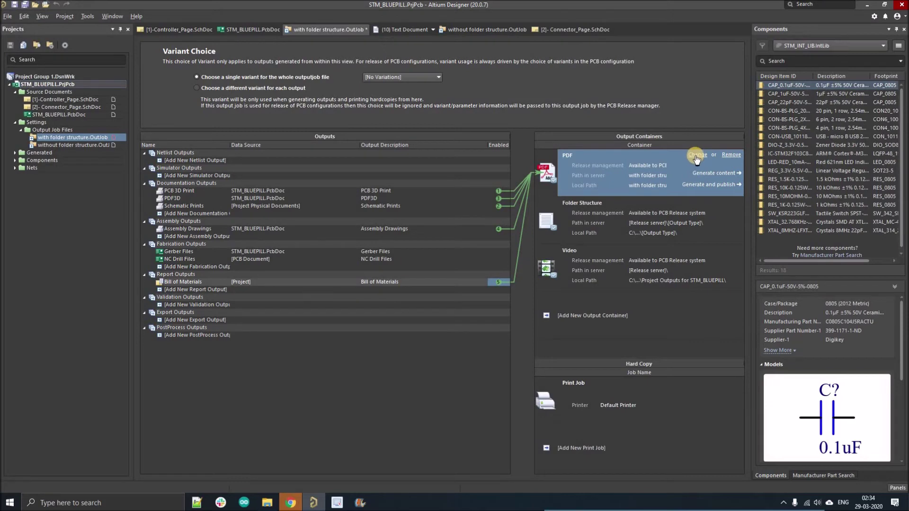
Step: Set the PDF container to write into a PDF folder, with a separate file per output using output name
left_click(695, 157)
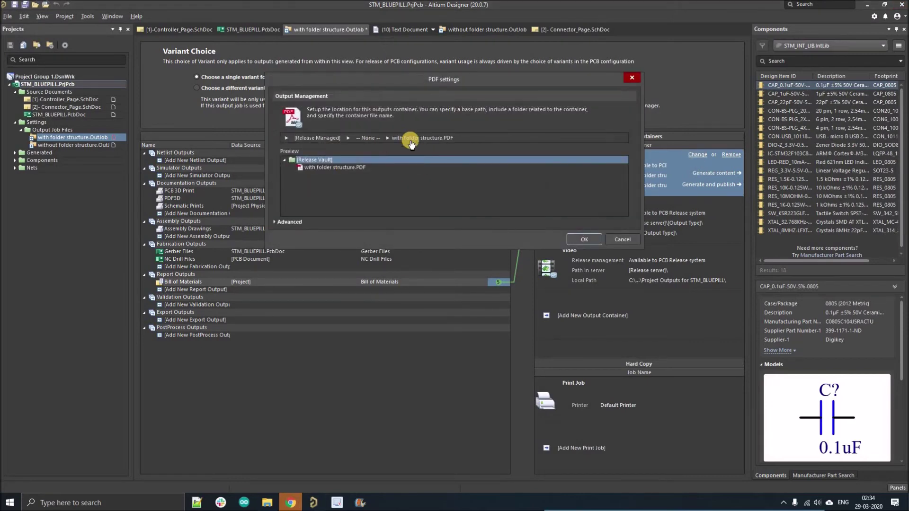
left_click(371, 138)
left_click(370, 145)
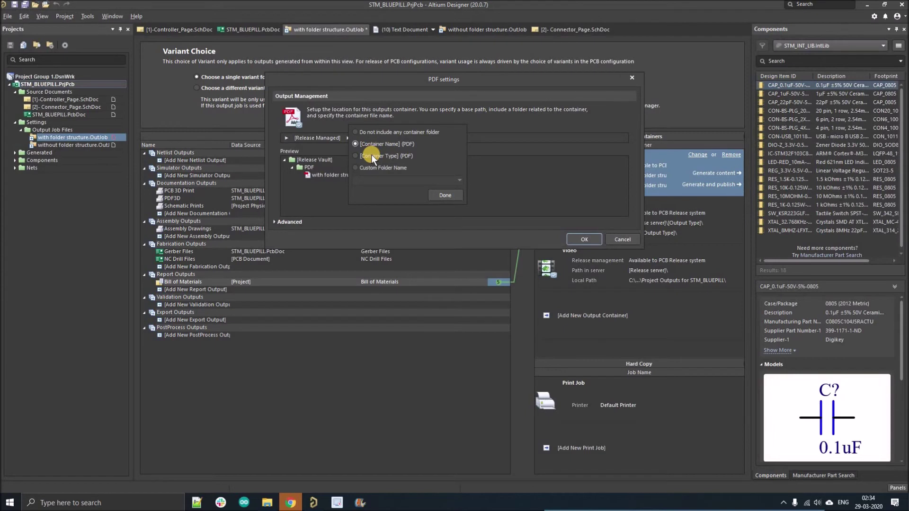
left_click(425, 165)
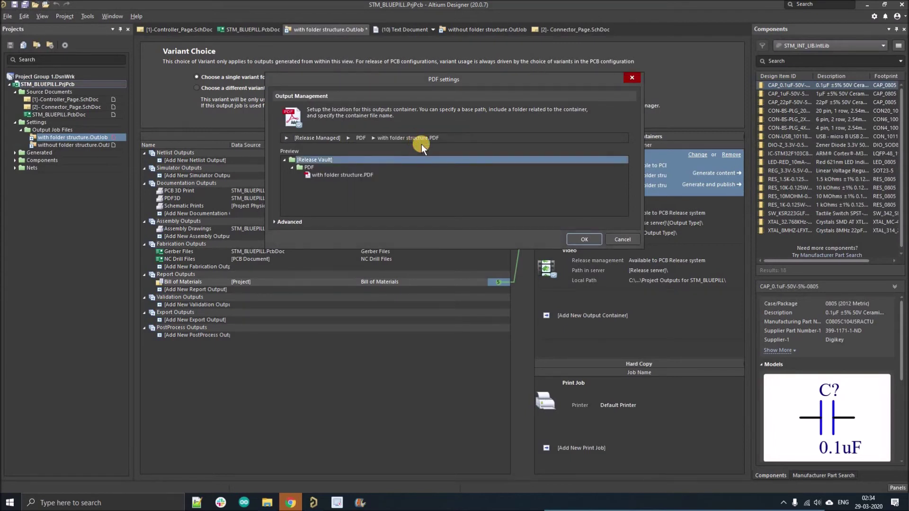
left_click(421, 143)
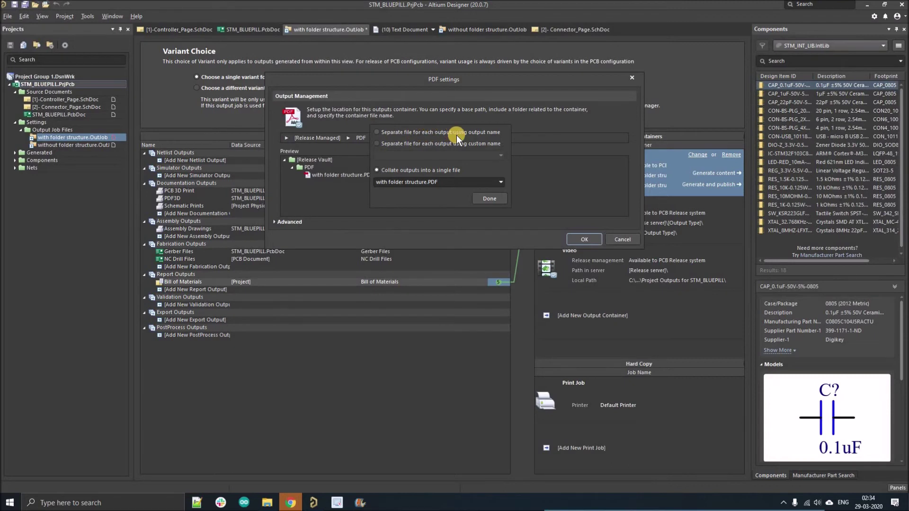
left_click(471, 133)
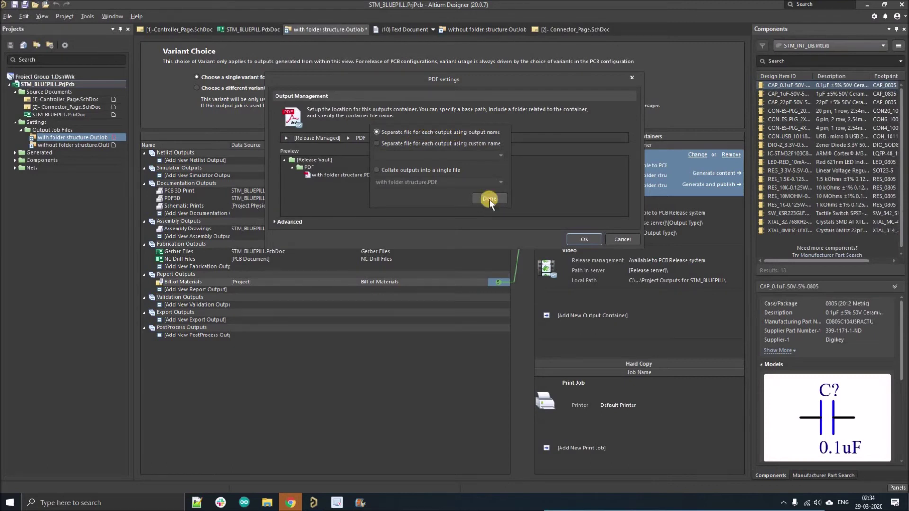
left_click(490, 199)
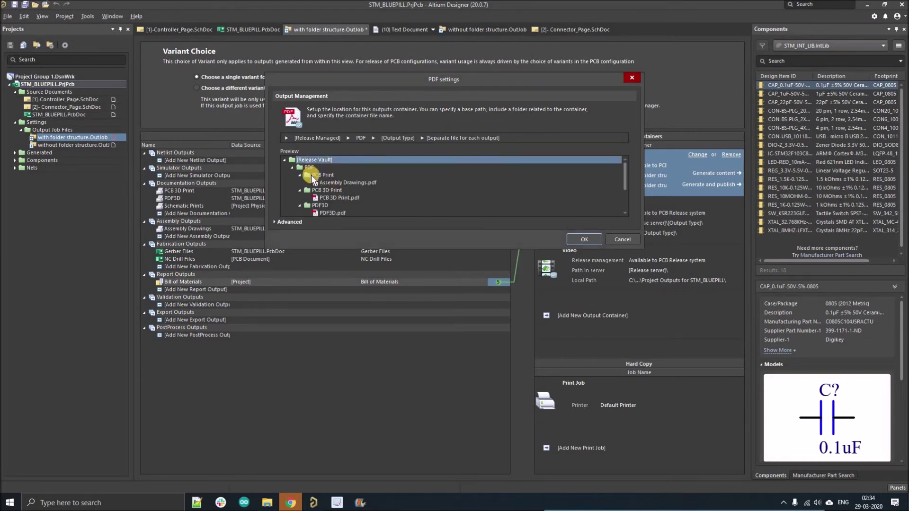
Step: Review the preview's PCB Print, PCB 3D Print, PDF3D and Schematic Print subfolders, then apply the settings
scroll(305, 194, "down", 2)
scroll(322, 183, "up", 2)
left_click(299, 175)
left_click(299, 182)
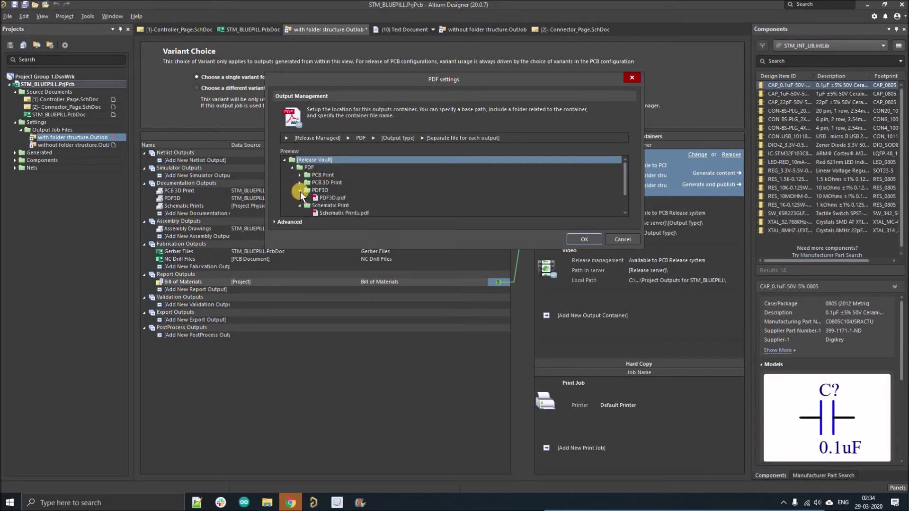
left_click(300, 190)
left_click(299, 198)
left_click(579, 240)
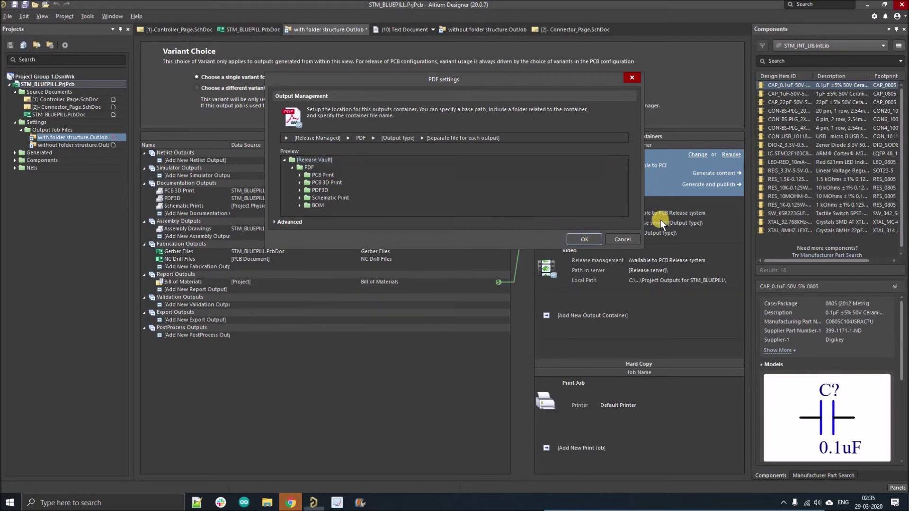
left_click(651, 223)
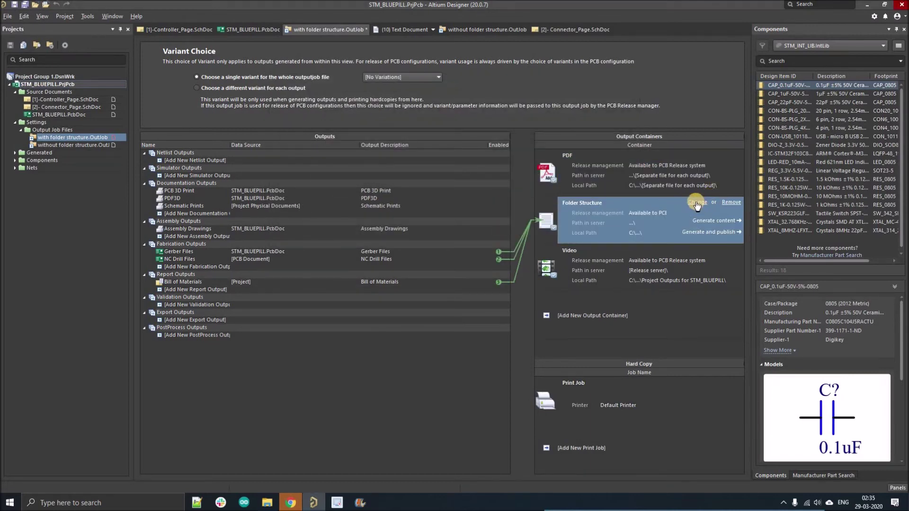
Step: Keep original file names and one subfolder per output type, previewing Gerber, NC Drill and BOM folders
left_click(696, 202)
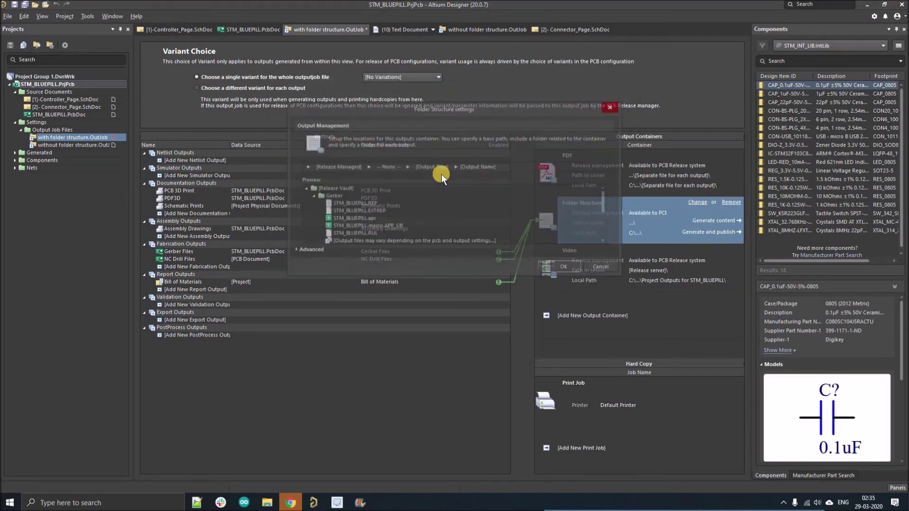
left_click(479, 166)
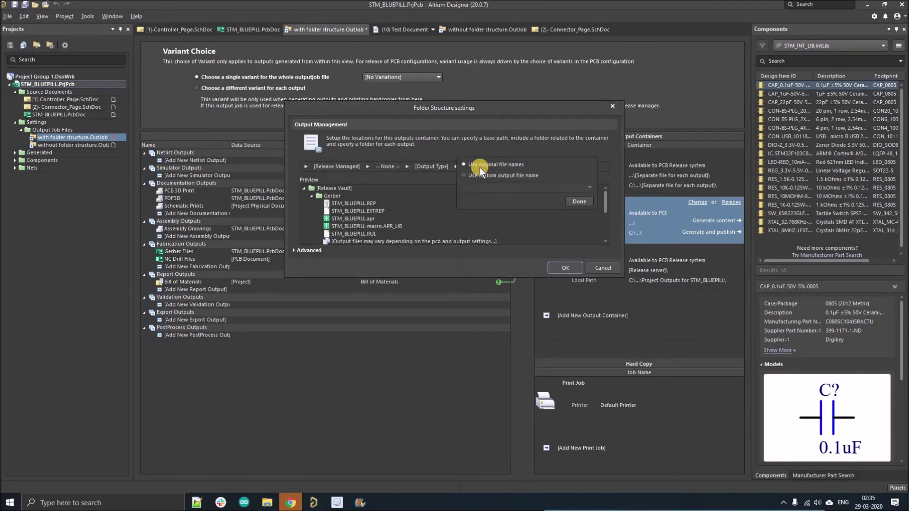
left_click(558, 205)
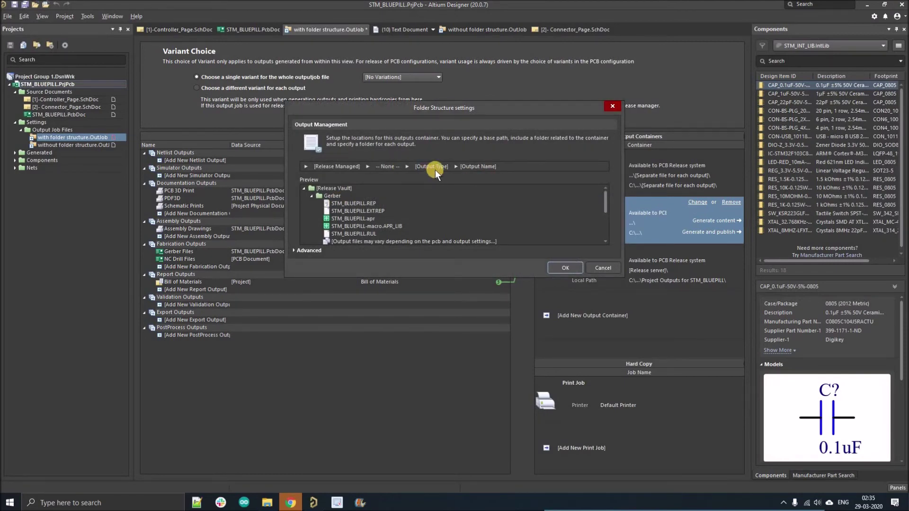
left_click(431, 166)
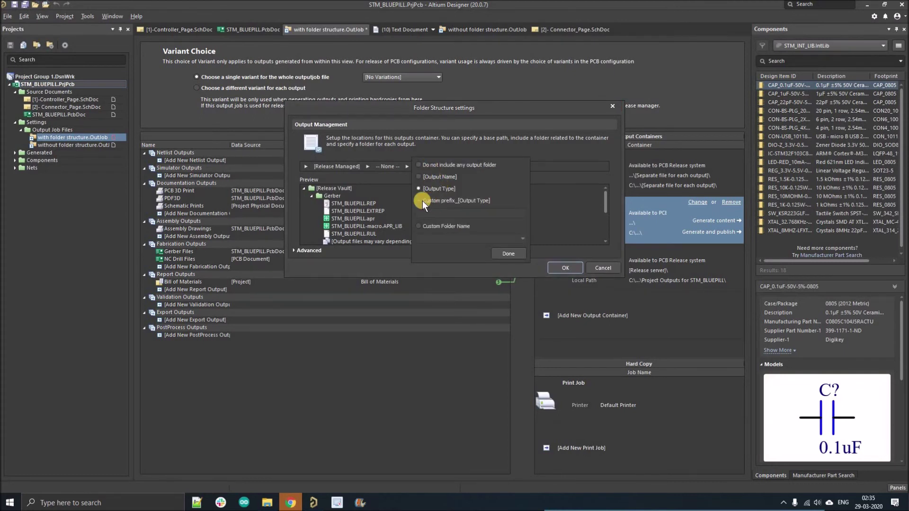
left_click(508, 253)
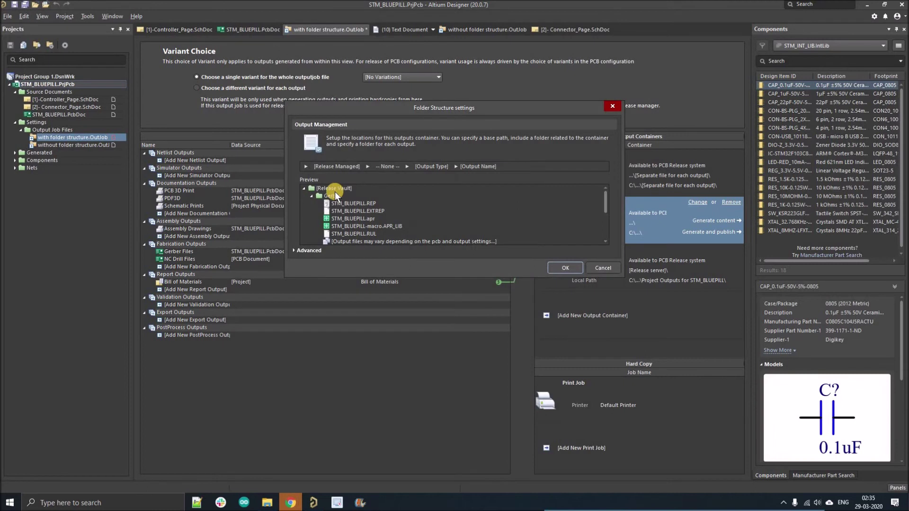
left_click(312, 203)
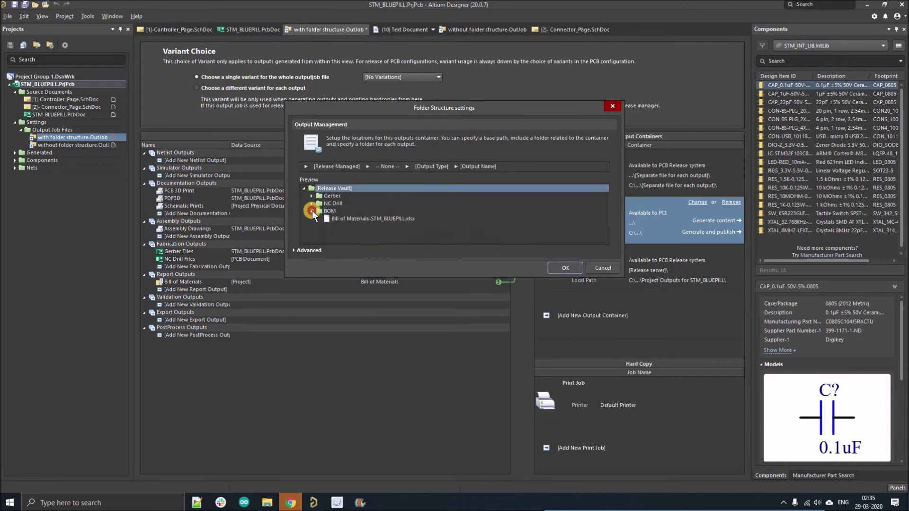
left_click(346, 170)
Step: Set the base path to Manually Managed at Project Outputs for STM_BLUEPILL and apply the settings
left_click(341, 176)
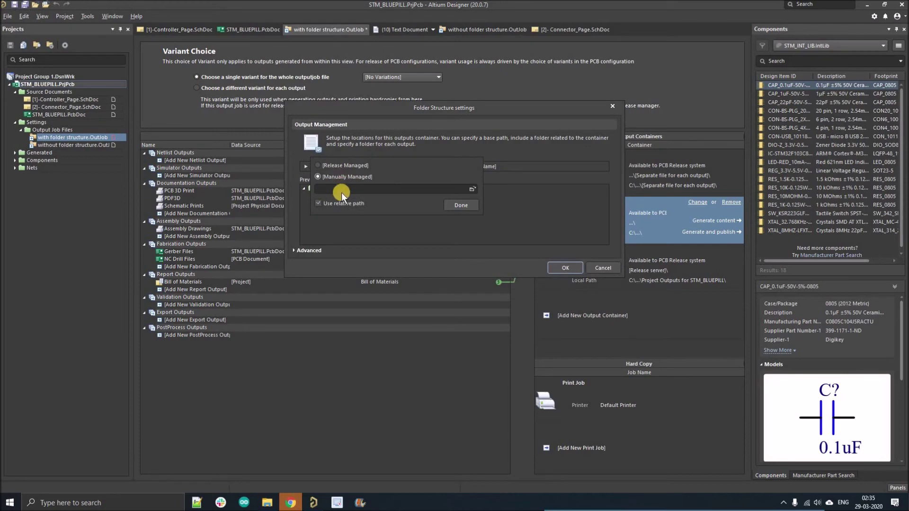
left_click(472, 190)
left_click(426, 222)
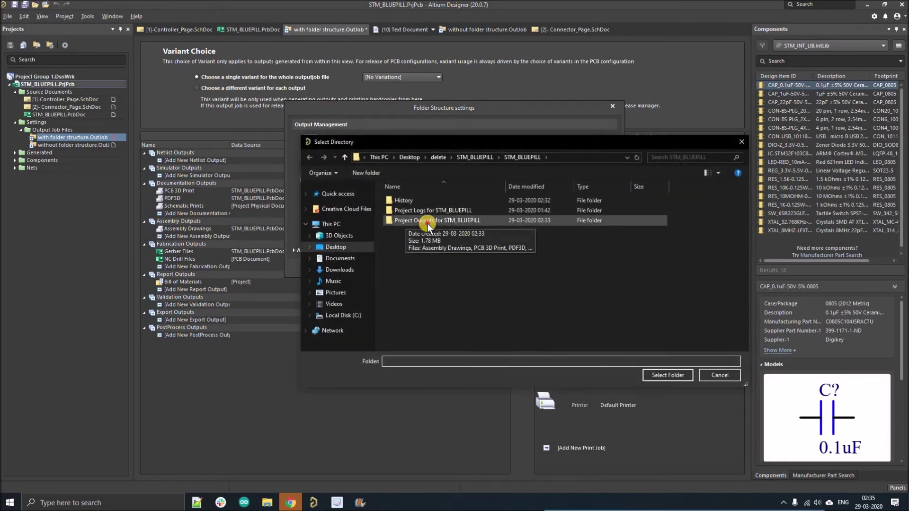
left_click(665, 375)
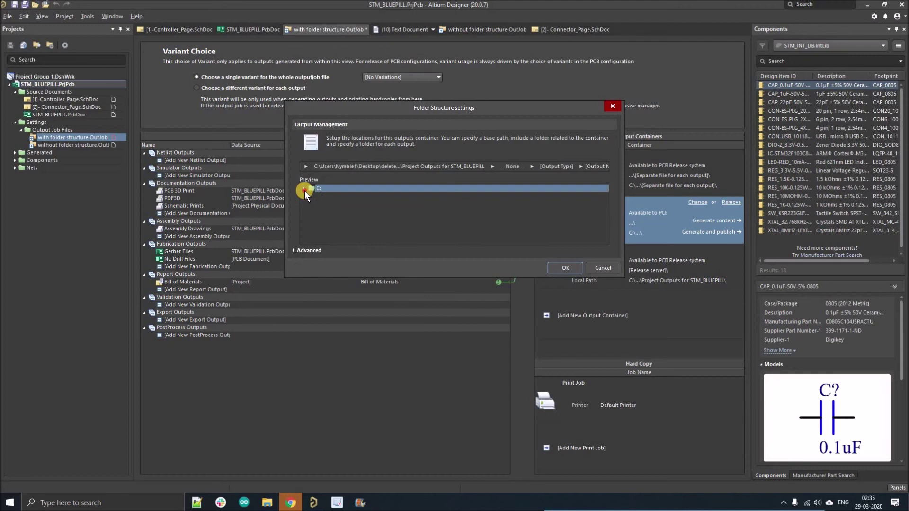
scroll(364, 223, "down", 5)
scroll(363, 227, "up", 5)
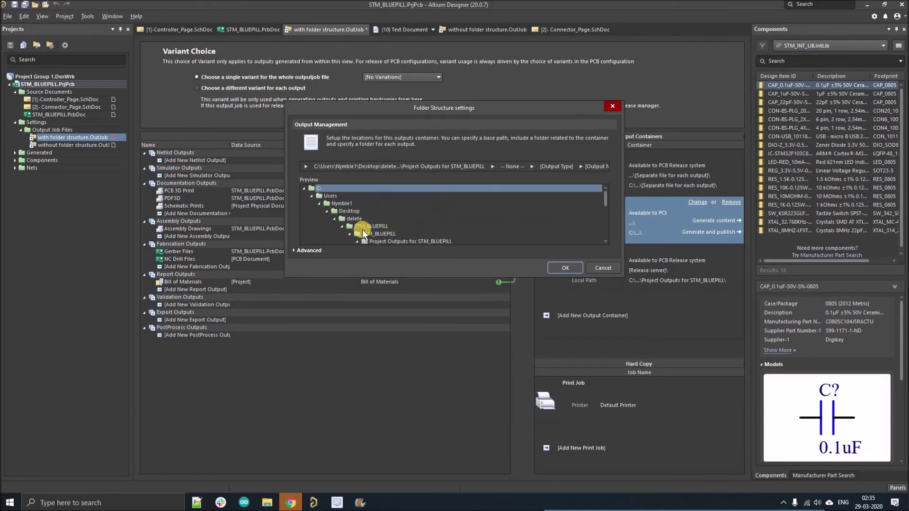
scroll(366, 222, "down", 5)
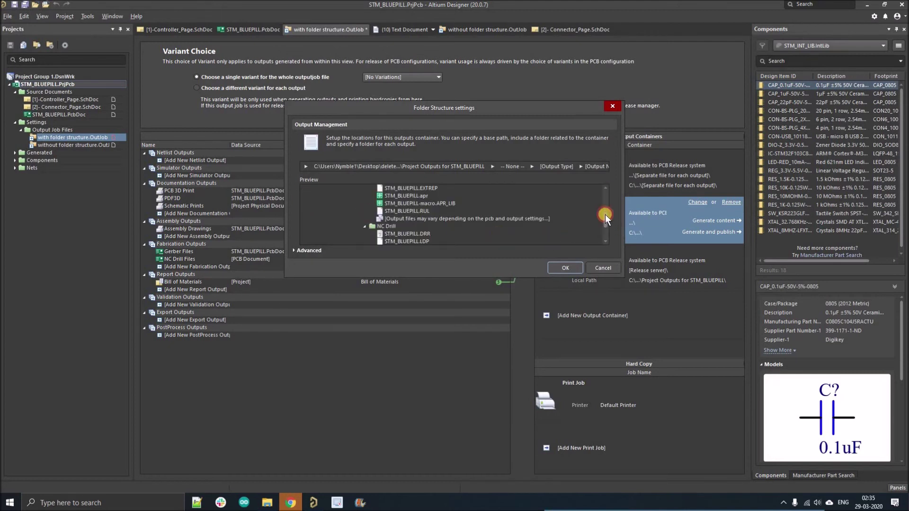
scroll(604, 212, "up", 3)
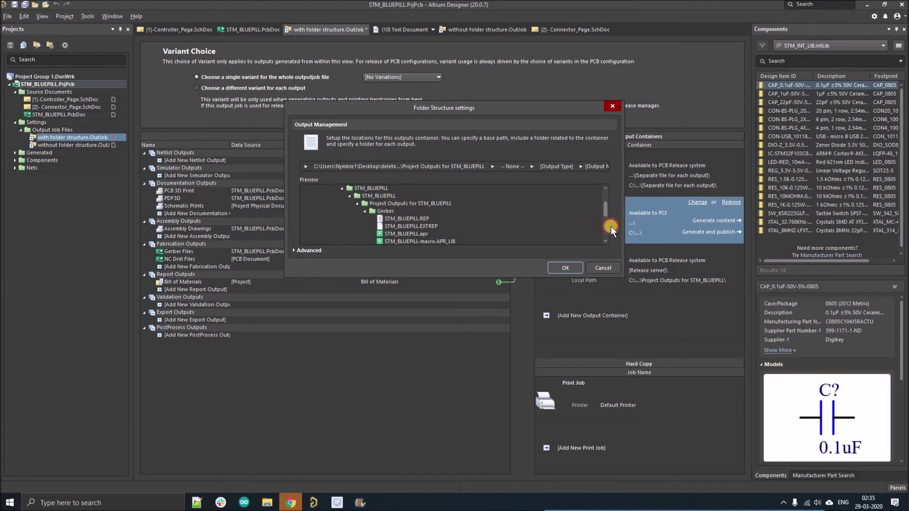
scroll(610, 226, "down", 4)
left_click(566, 268)
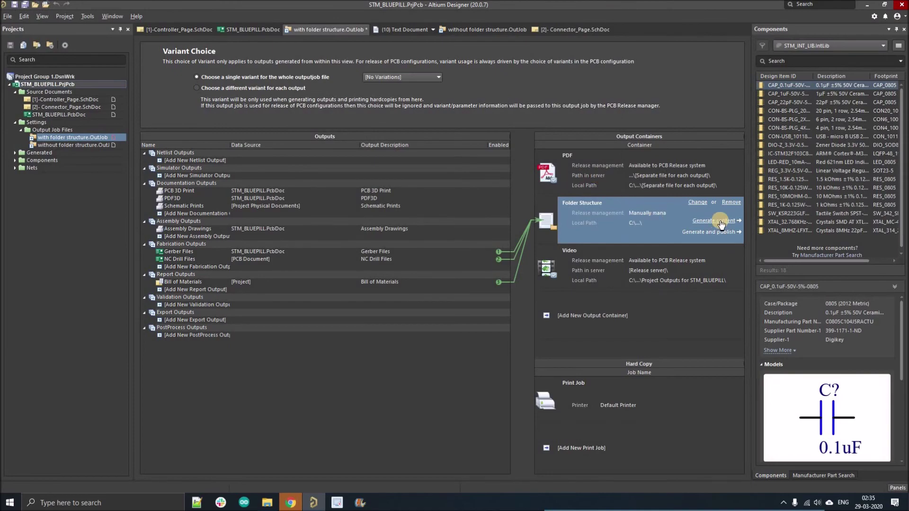
Step: Permanently delete Project Outputs for STM_BLUEPILL from the STM_BLUEPILL project folder
left_click(267, 503)
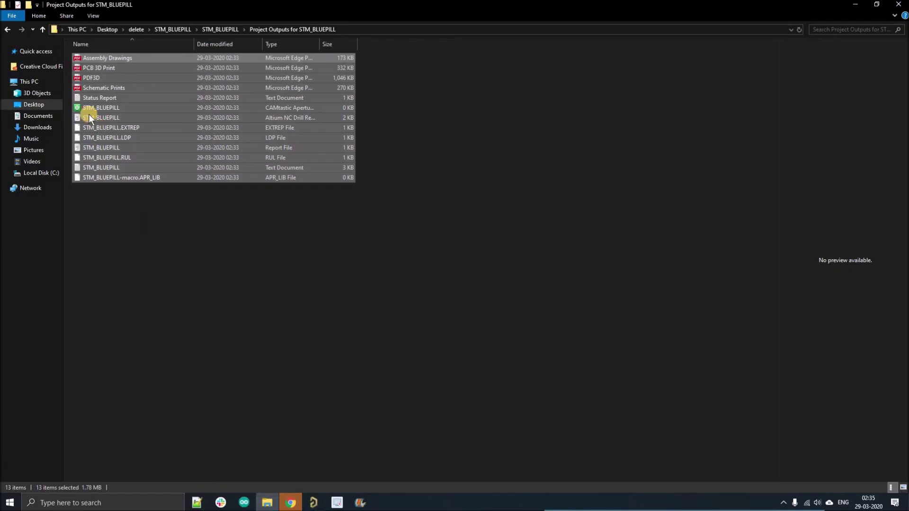
key("alt+Up")
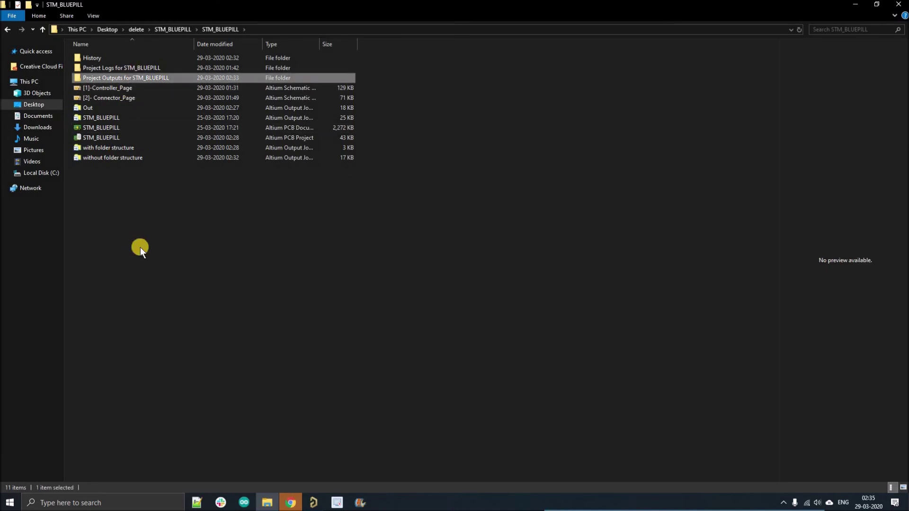
key("shift+Delete")
key("Return")
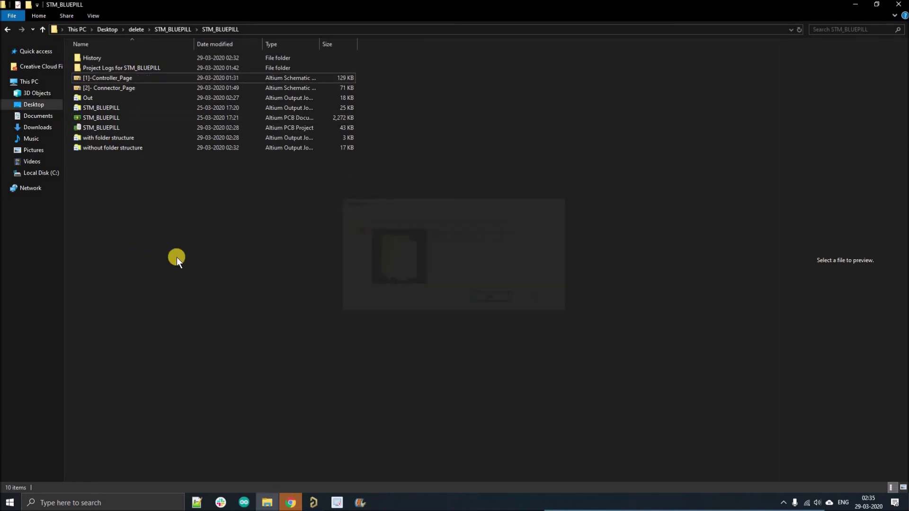
left_click(308, 503)
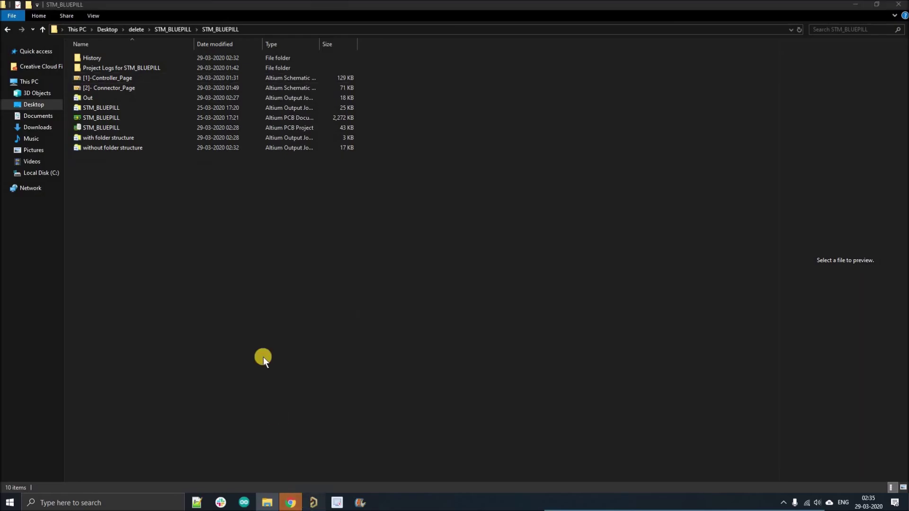
Step: Generate the Folder Structure outputs (Gerber, NC Drill, BOM), then publish the PDF container outputs
left_click(715, 218)
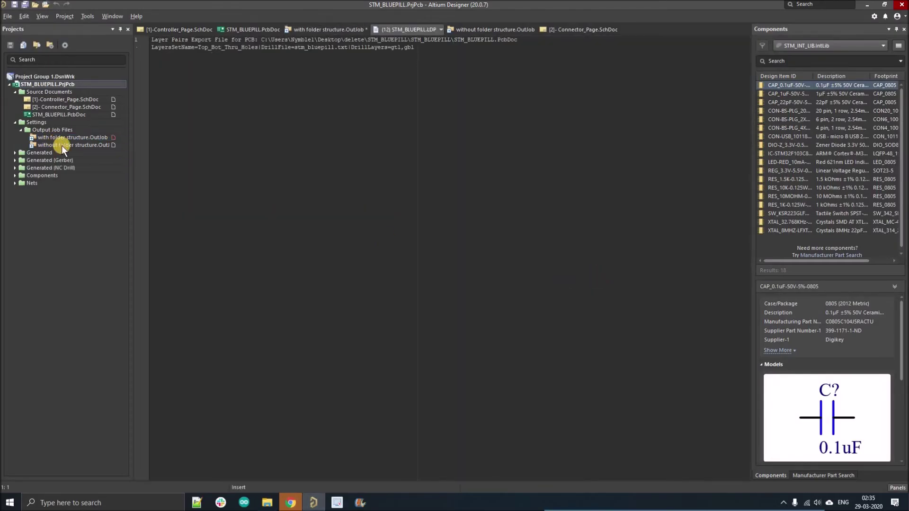
left_click(61, 136)
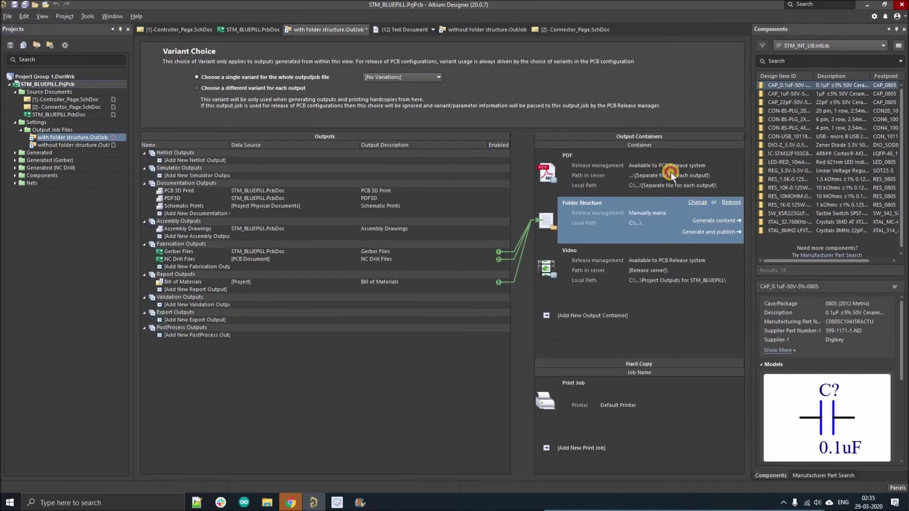
left_click(670, 172)
left_click(712, 173)
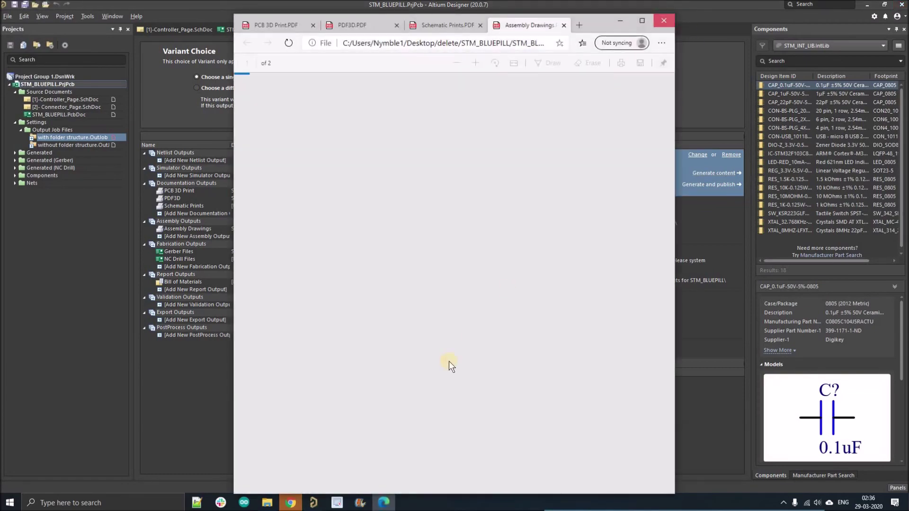
left_click(292, 502)
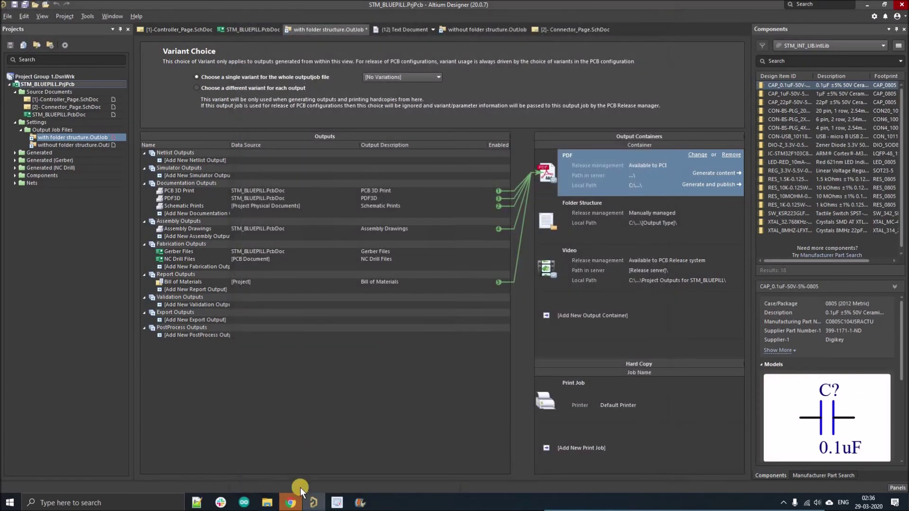
Step: Open Project Outputs for STM_BLUEPILL and look inside the PDF and empty BOM subfolders
left_click(267, 503)
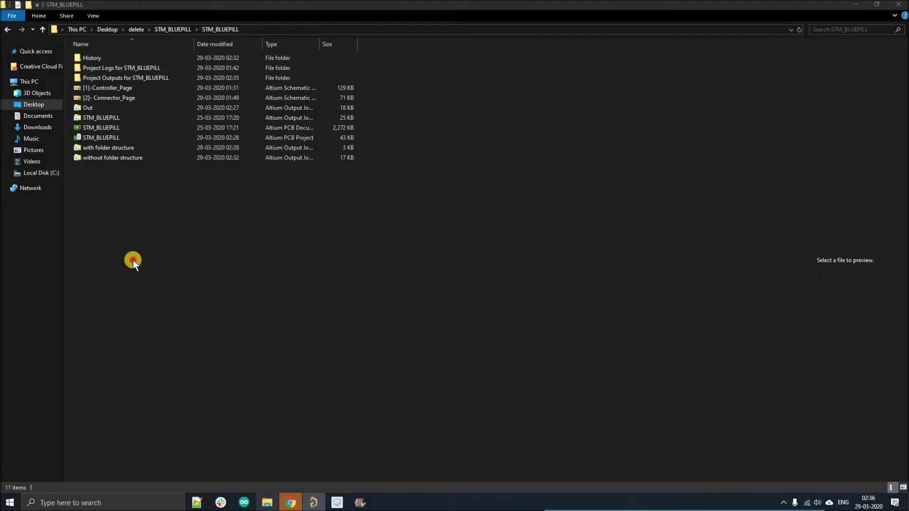
double_click(107, 78)
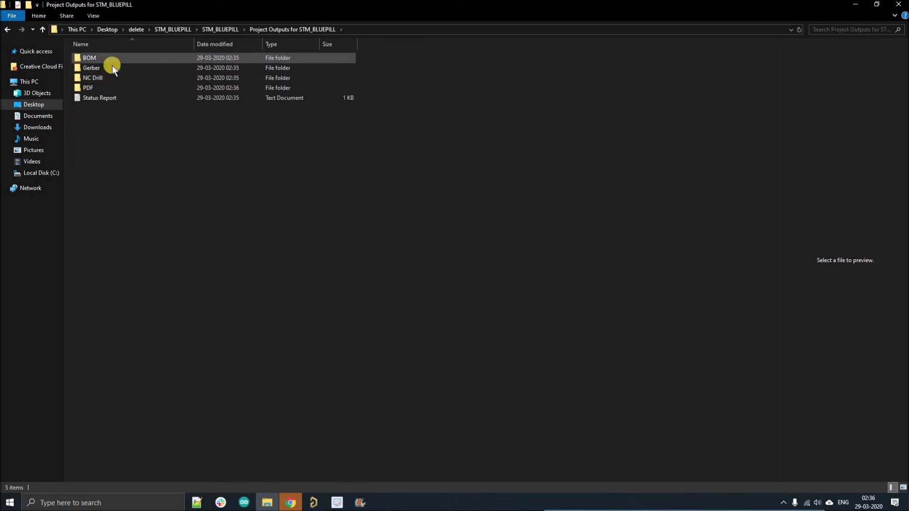
left_click(109, 86)
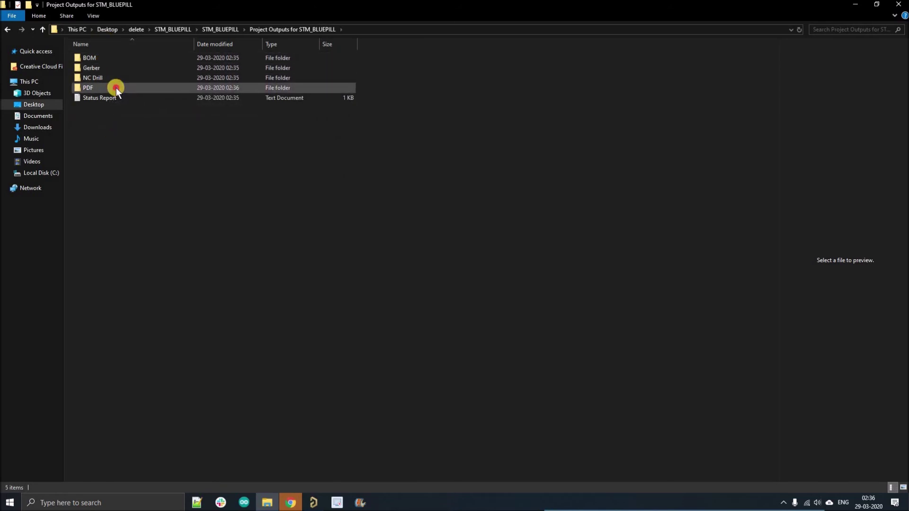
double_click(115, 87)
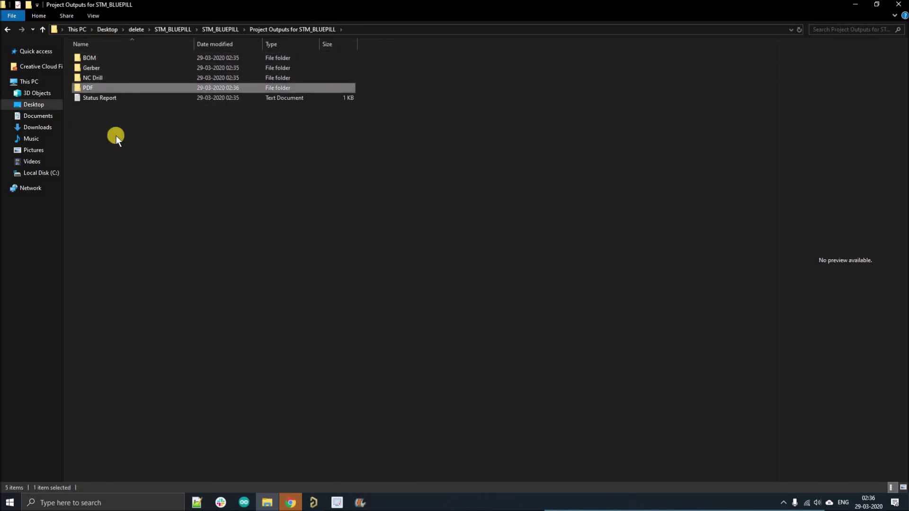
left_click(44, 30)
double_click(93, 58)
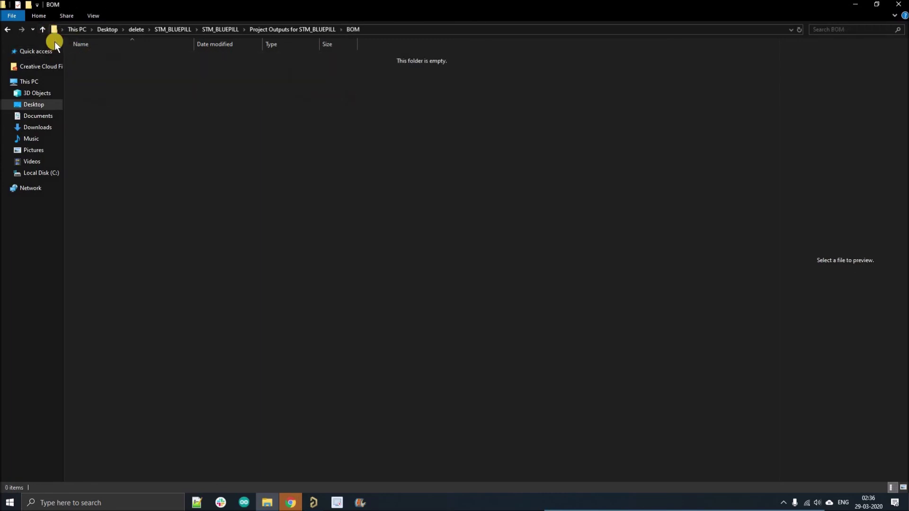
left_click(42, 29)
Step: Inspect the five Gerber files and three NC Drill files in their subfolders
left_click(85, 67)
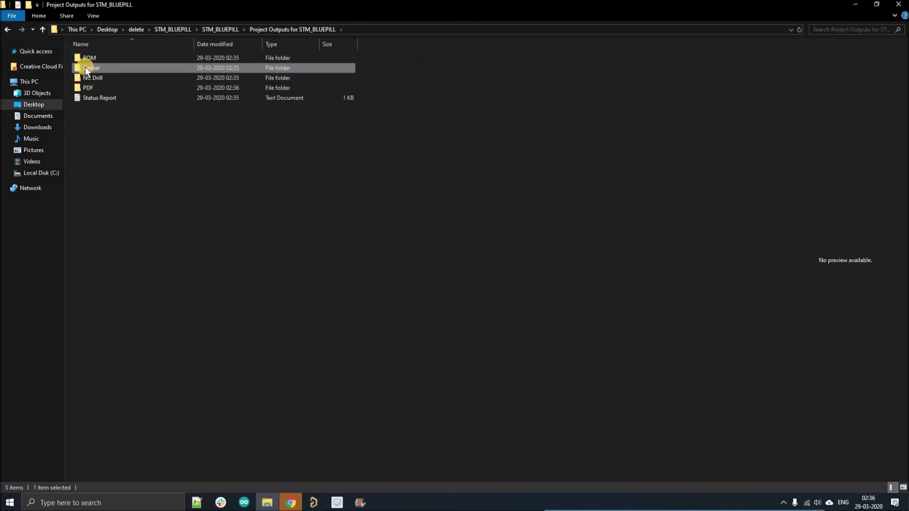
double_click(85, 67)
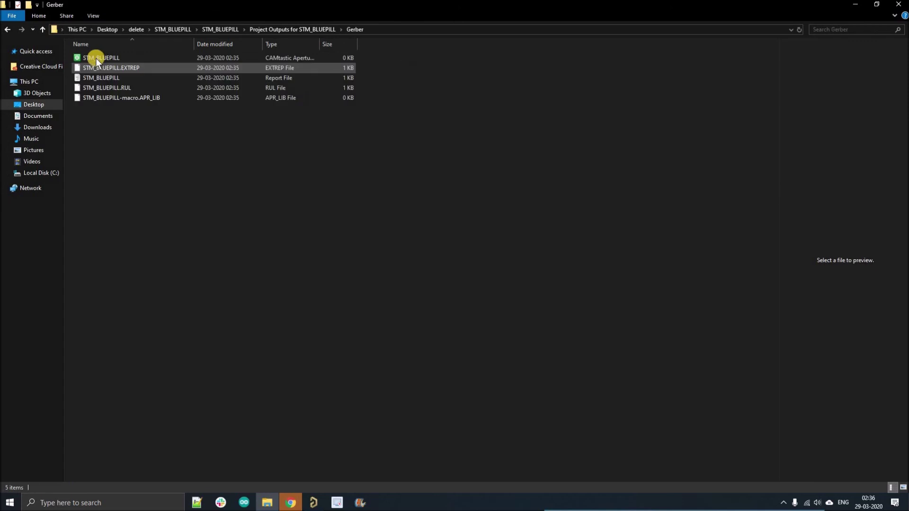
left_click_drag(77, 52, 175, 163)
left_click(69, 53)
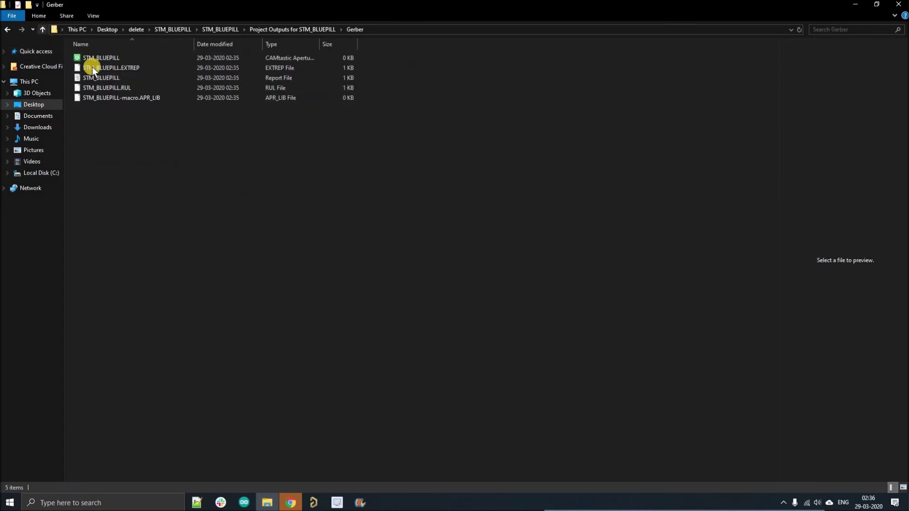
key("BackSpace")
double_click(87, 77)
left_click_drag(93, 61, 197, 166)
left_click(42, 30)
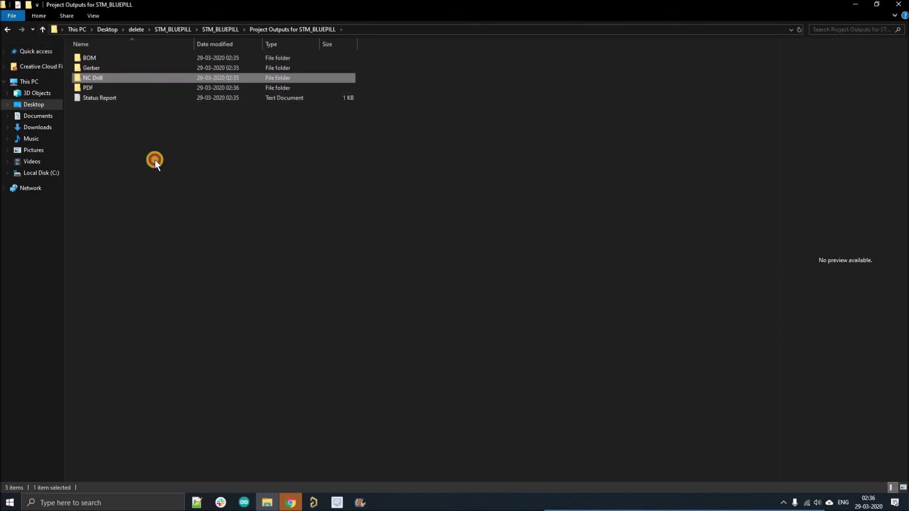
Step: Browse the PDF folder's Schematic Print and PDF3D subfolders, ending back in the PDF folder
left_click(104, 88)
key("Return")
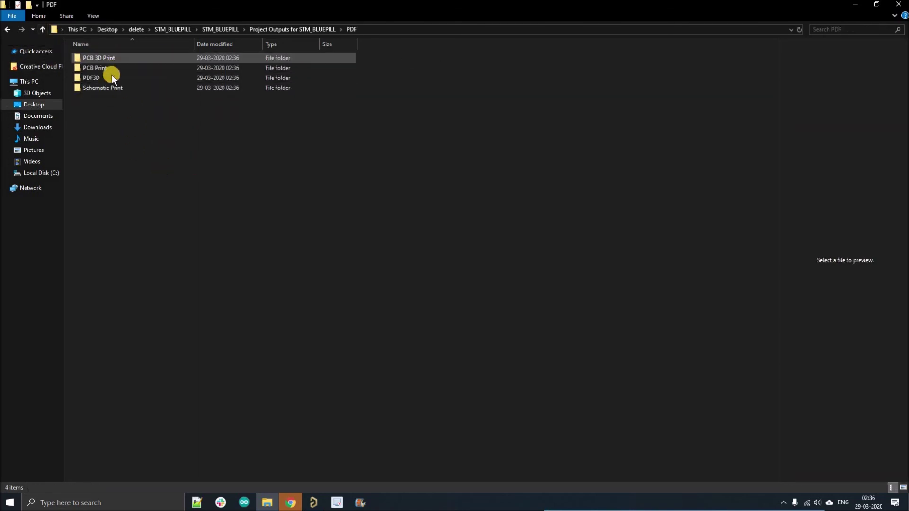
double_click(113, 86)
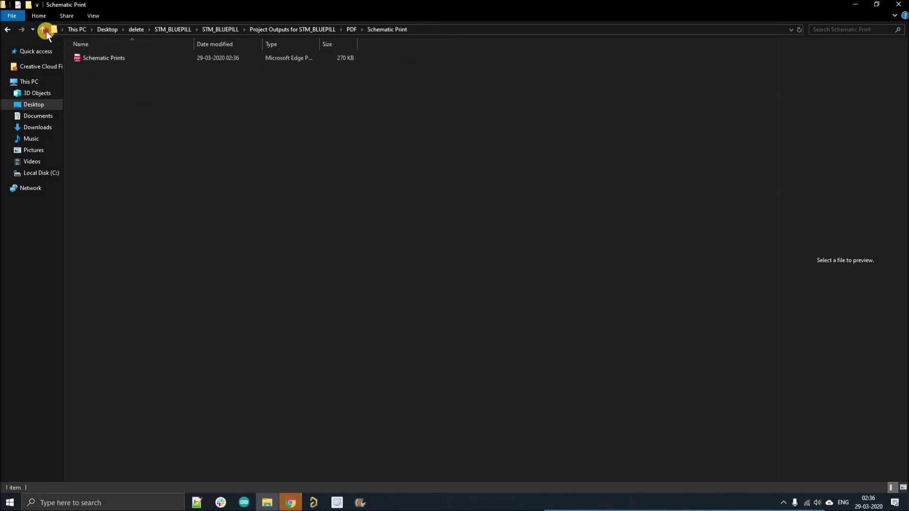
left_click(45, 31)
left_click(89, 81)
key("Return")
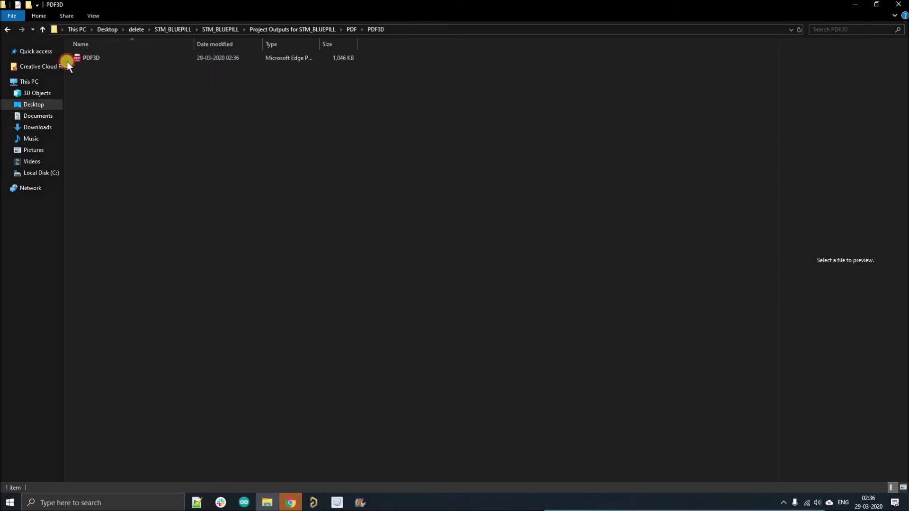
left_click(43, 30)
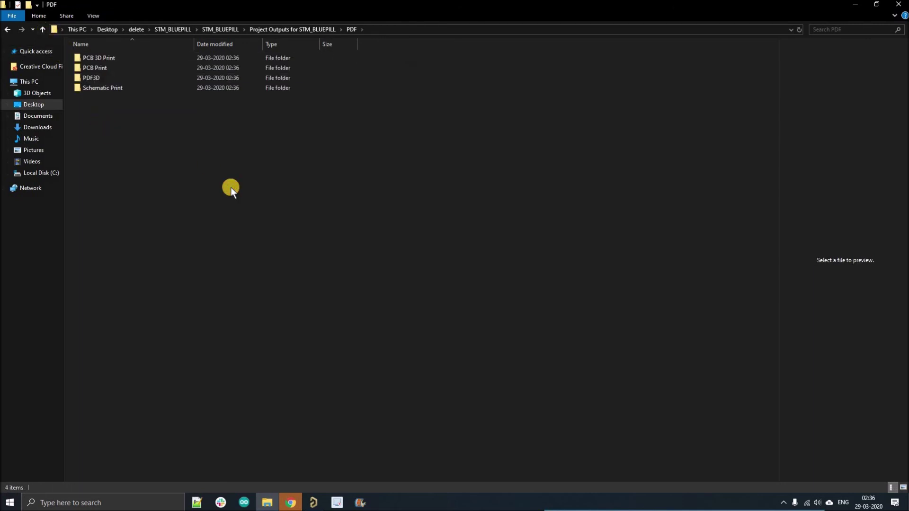